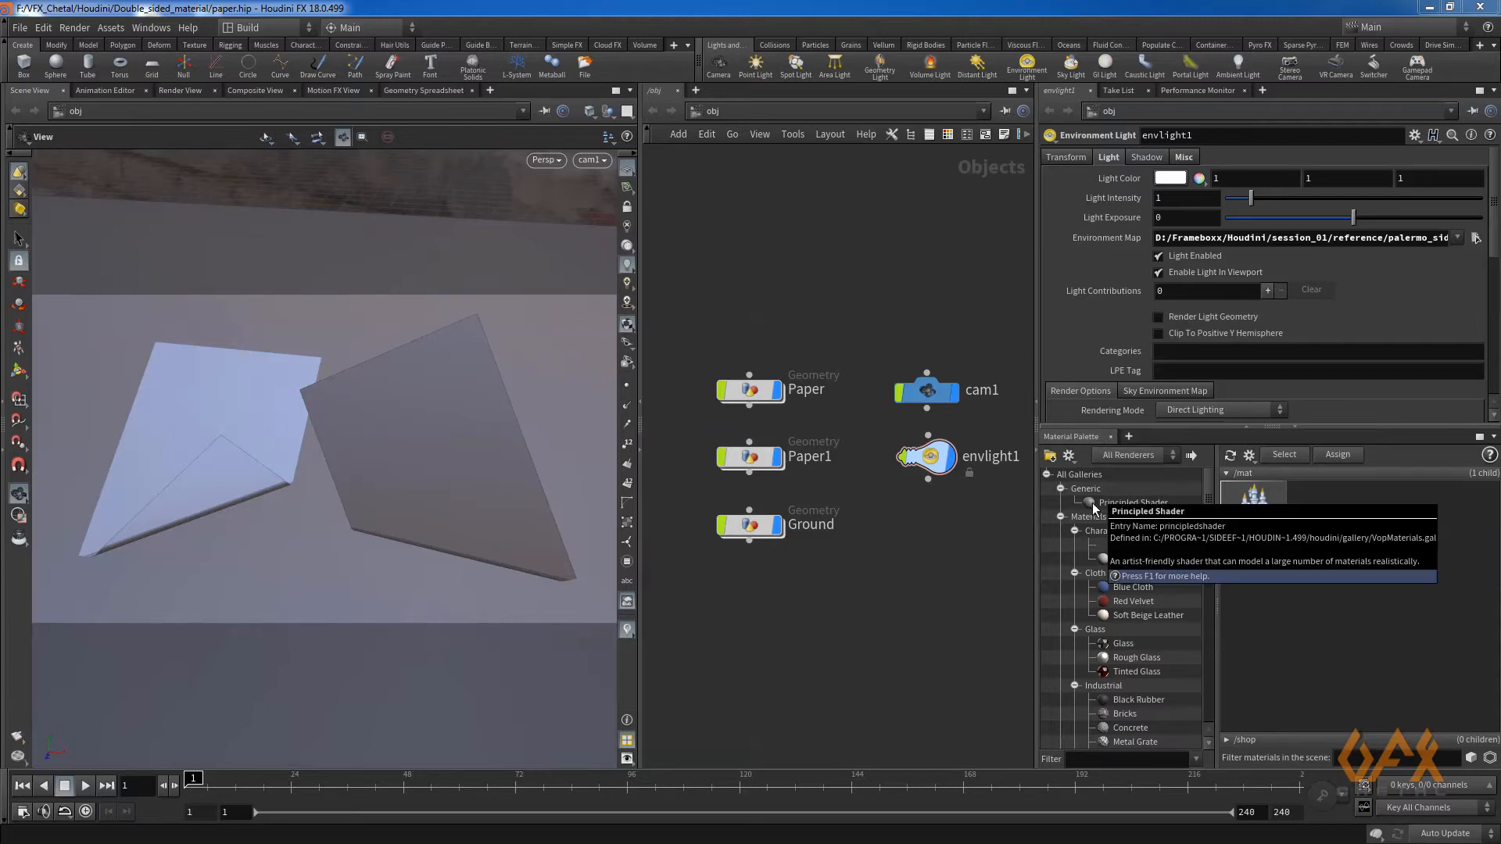
Add a Principled Shader to the material network and place it well apart from the Ground shader.
{"action": "left_click_drag", "start_coordinate": [1110, 502], "coordinate": [1324, 518]}
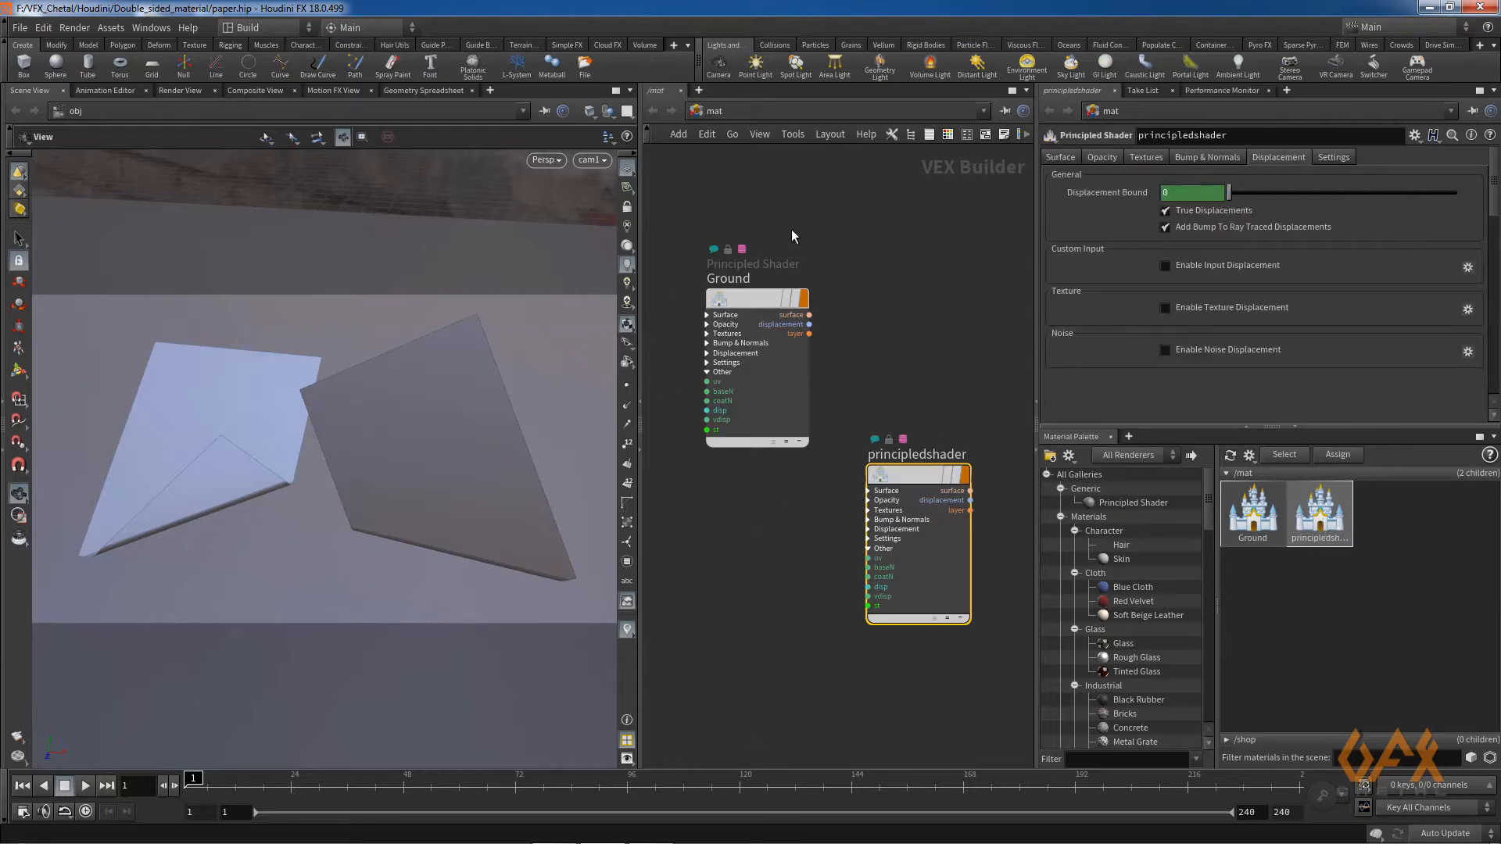
{"action": "middle_click_drag", "start_coordinate": [781, 508], "coordinate": [767, 409]}
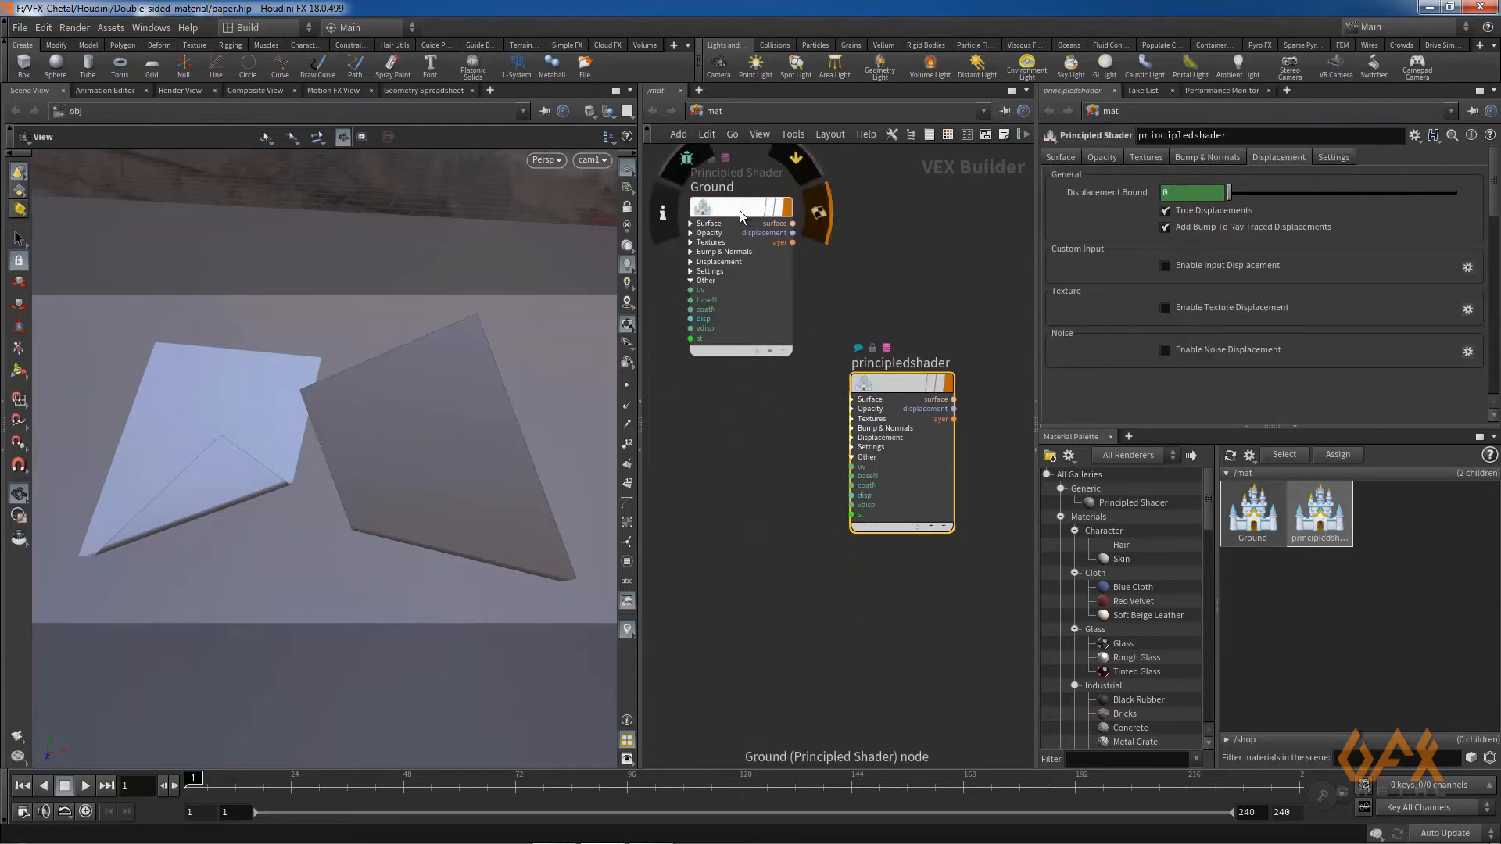
{"action": "left_click_drag", "start_coordinate": [750, 207], "coordinate": [764, 179]}
{"action": "left_click_drag", "start_coordinate": [910, 393], "coordinate": [949, 455]}
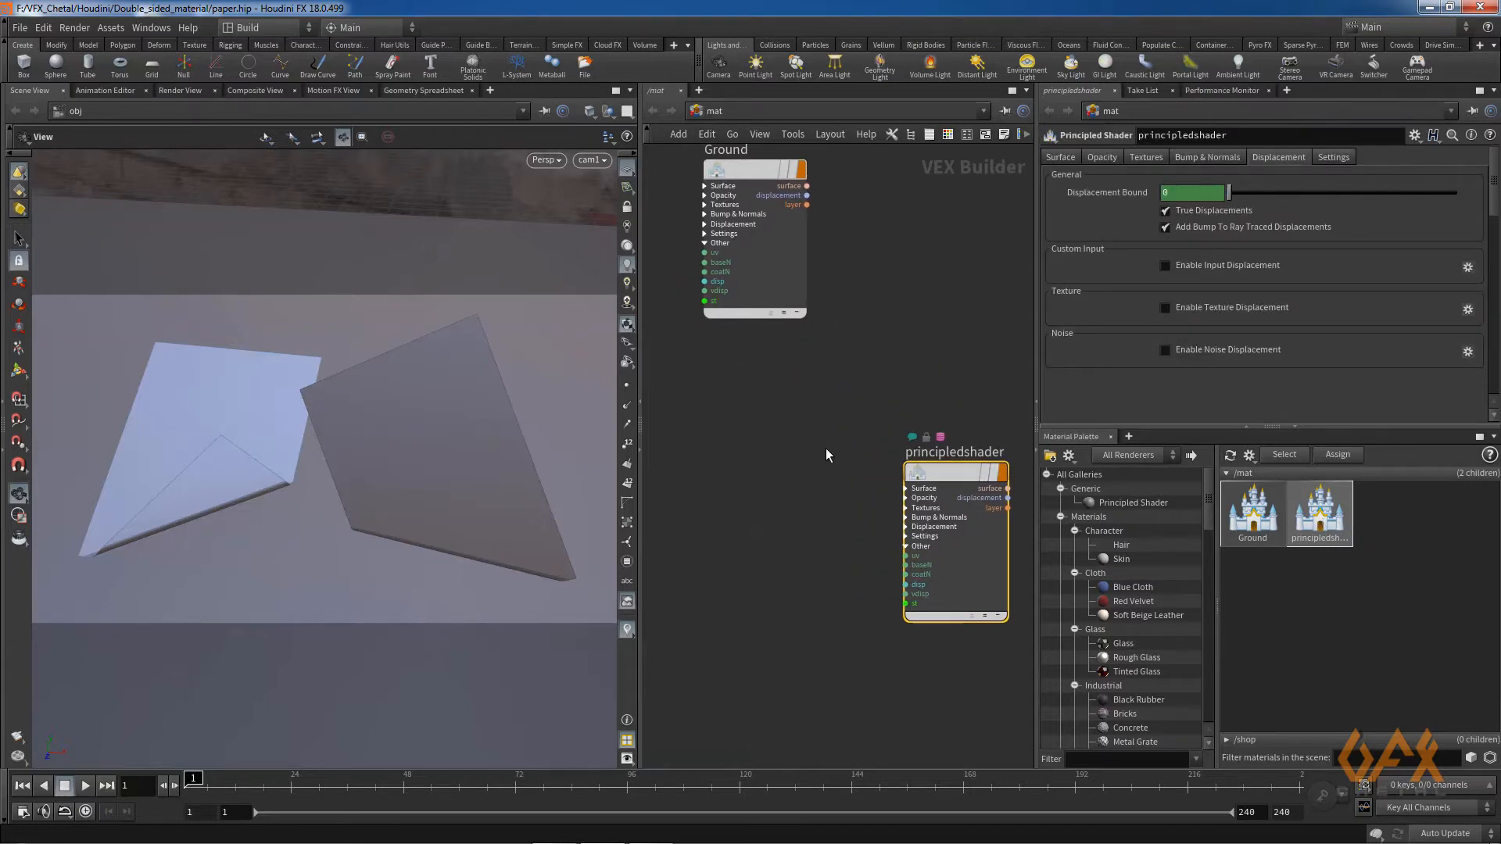
Add a Texture node to the material network beside the new principled shader.
{"action": "scroll", "coordinate": [829, 438], "scroll_direction": "up", "scroll_amount": 3}
{"action": "scroll", "coordinate": [813, 441], "scroll_direction": "up", "scroll_amount": 2}
{"action": "scroll", "coordinate": [858, 435], "scroll_direction": "down", "scroll_amount": 2}
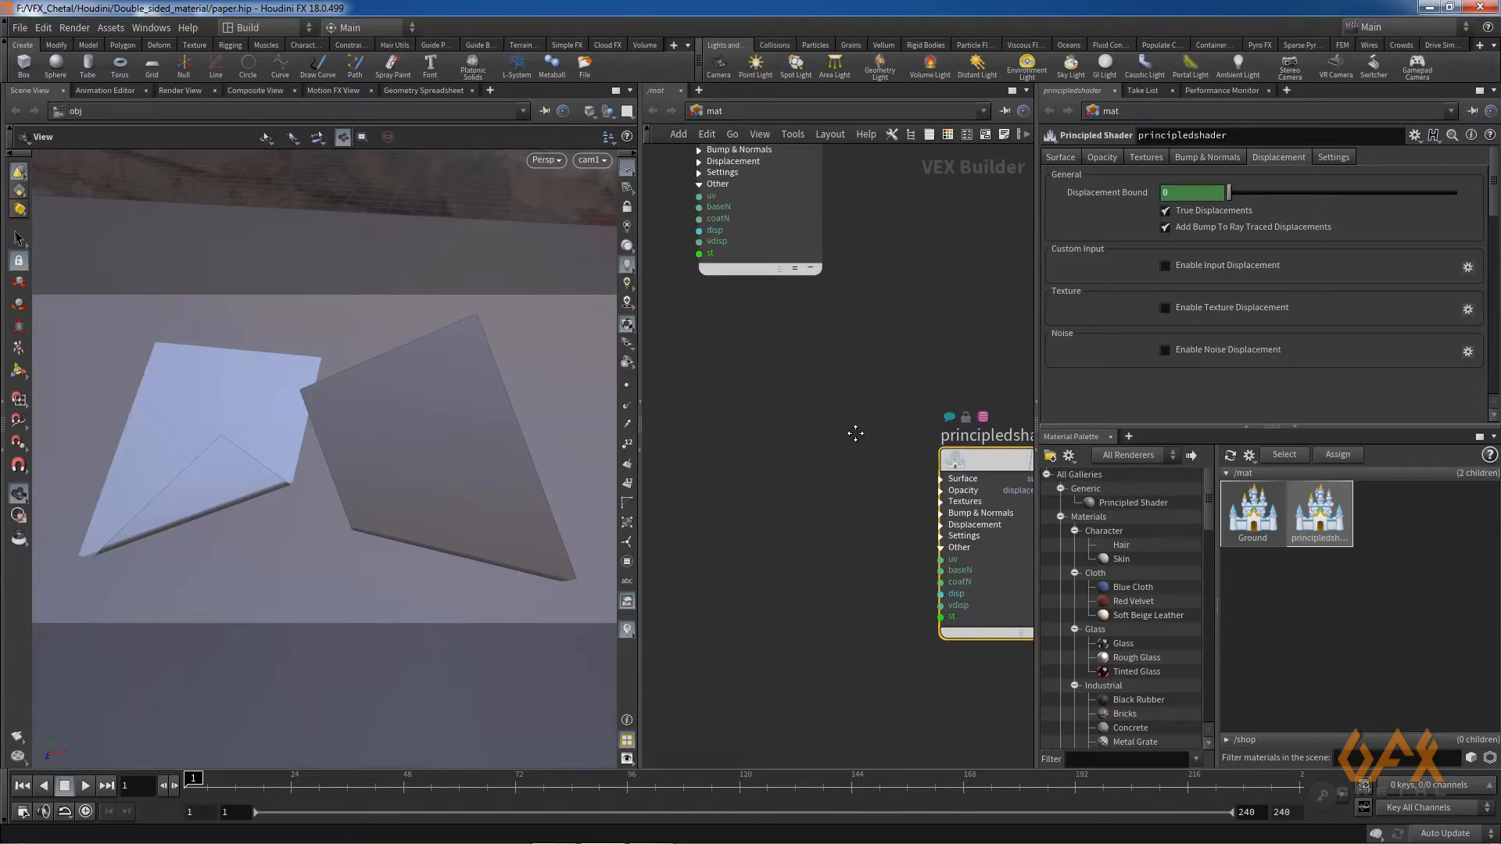
{"action": "key", "text": "Tab"}
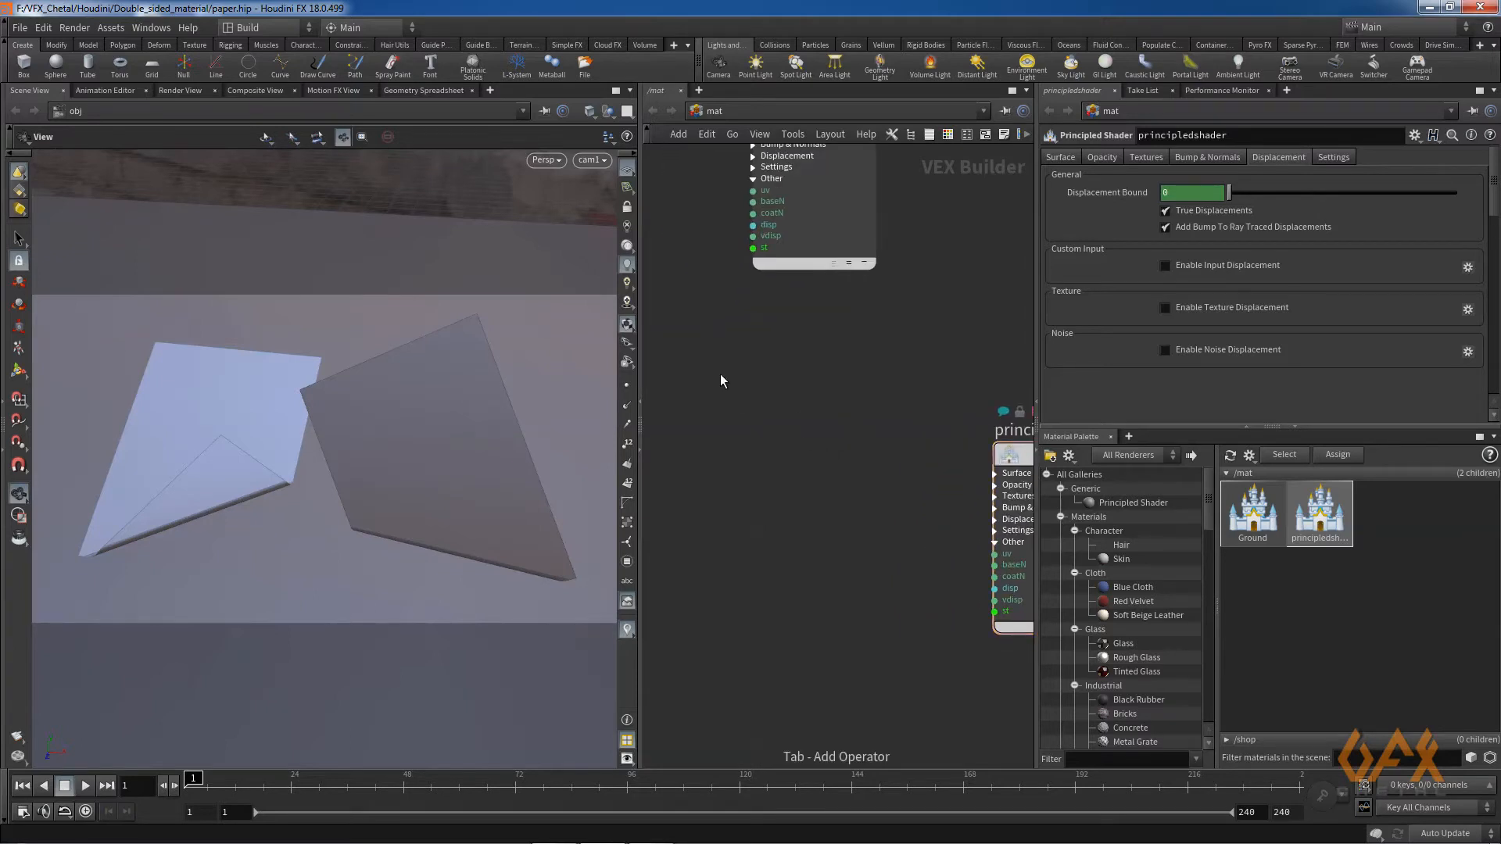
{"action": "type", "text": "te"}
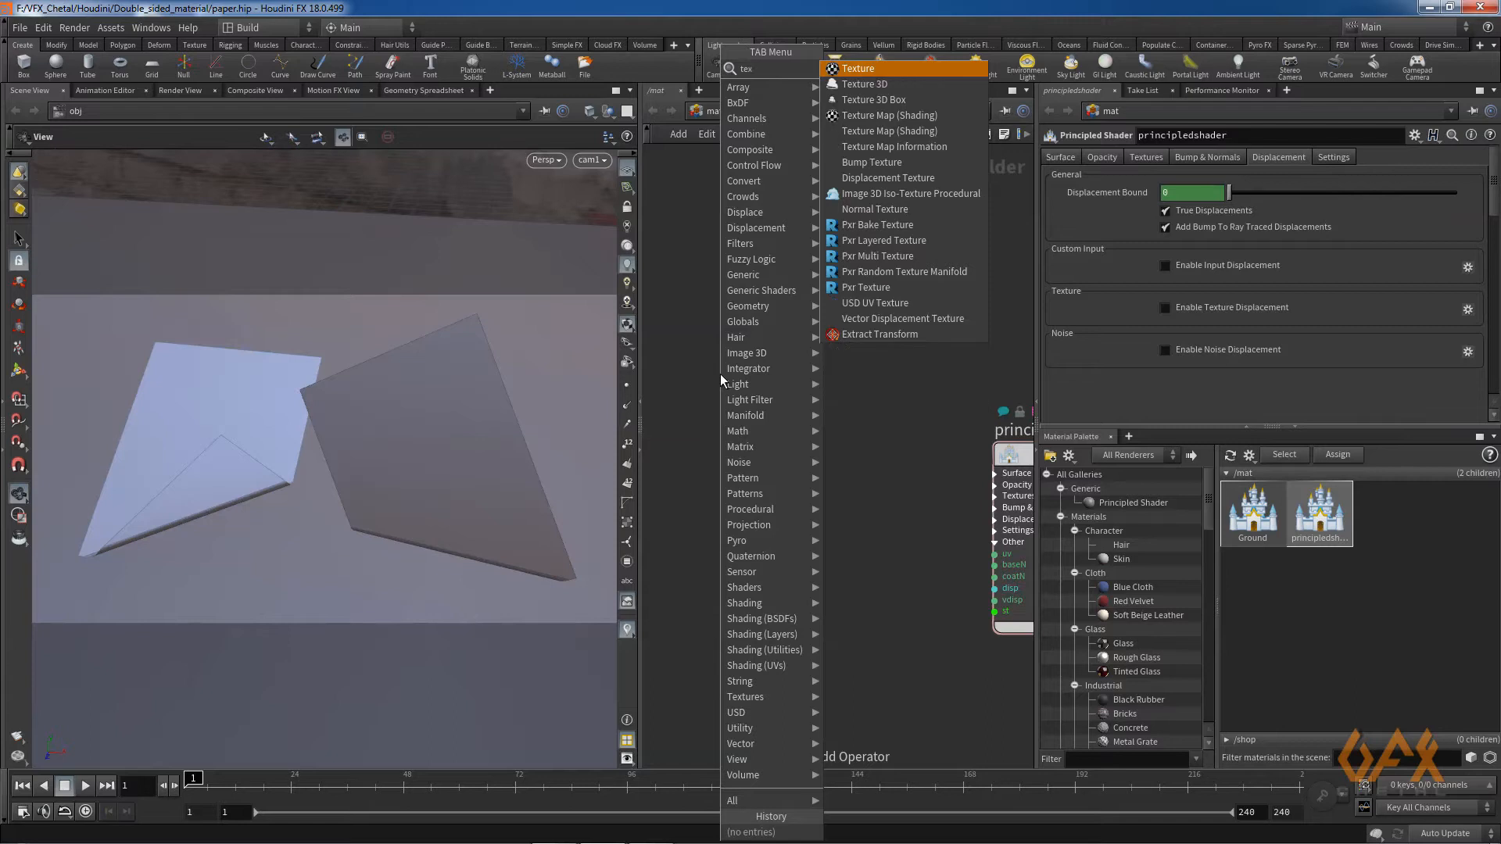
{"action": "type", "text": "x"}
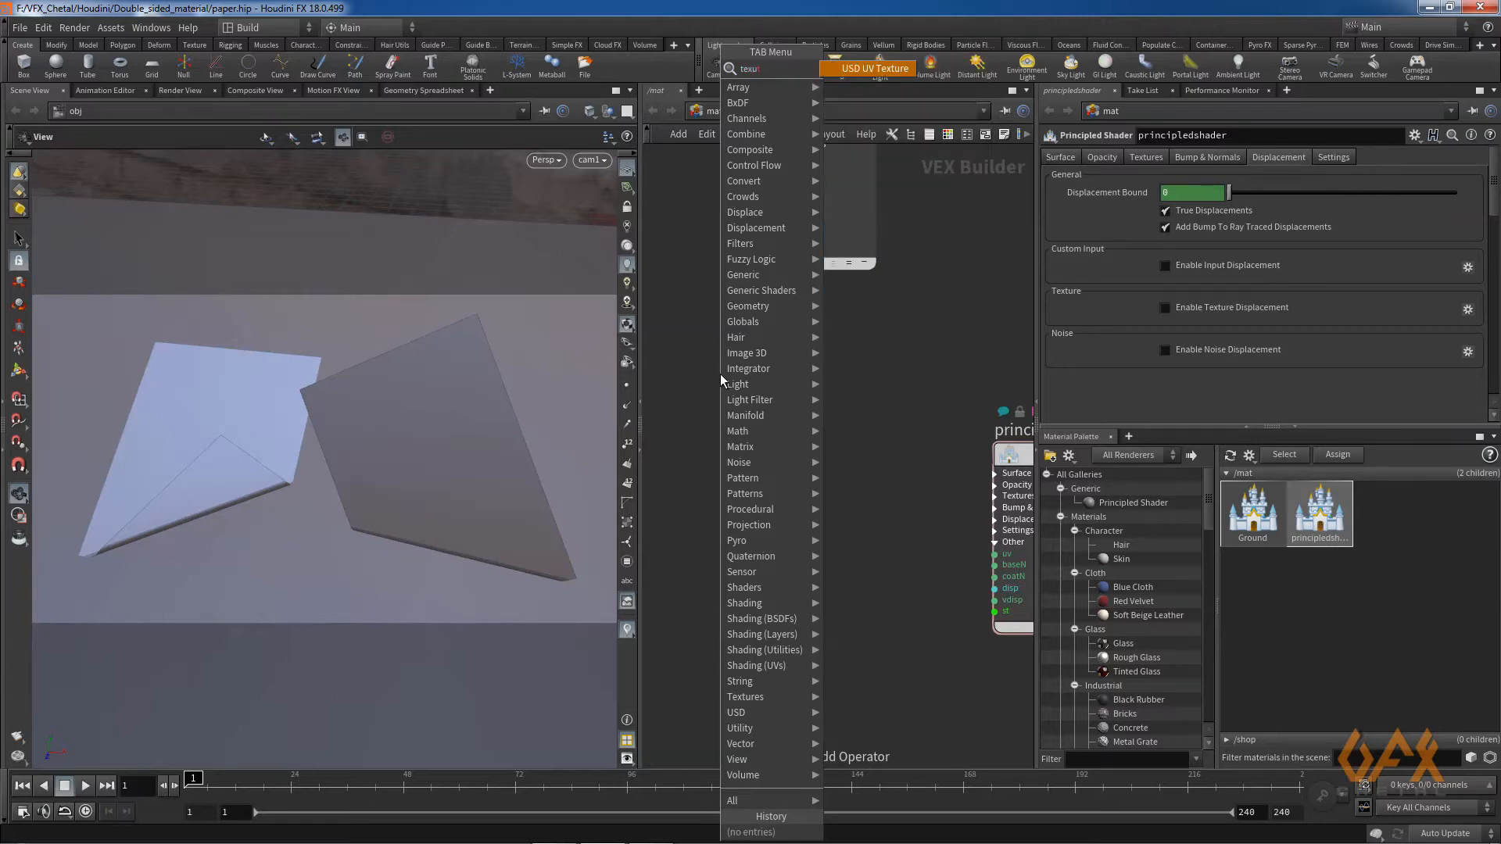
{"action": "key", "text": "BackSpace"}
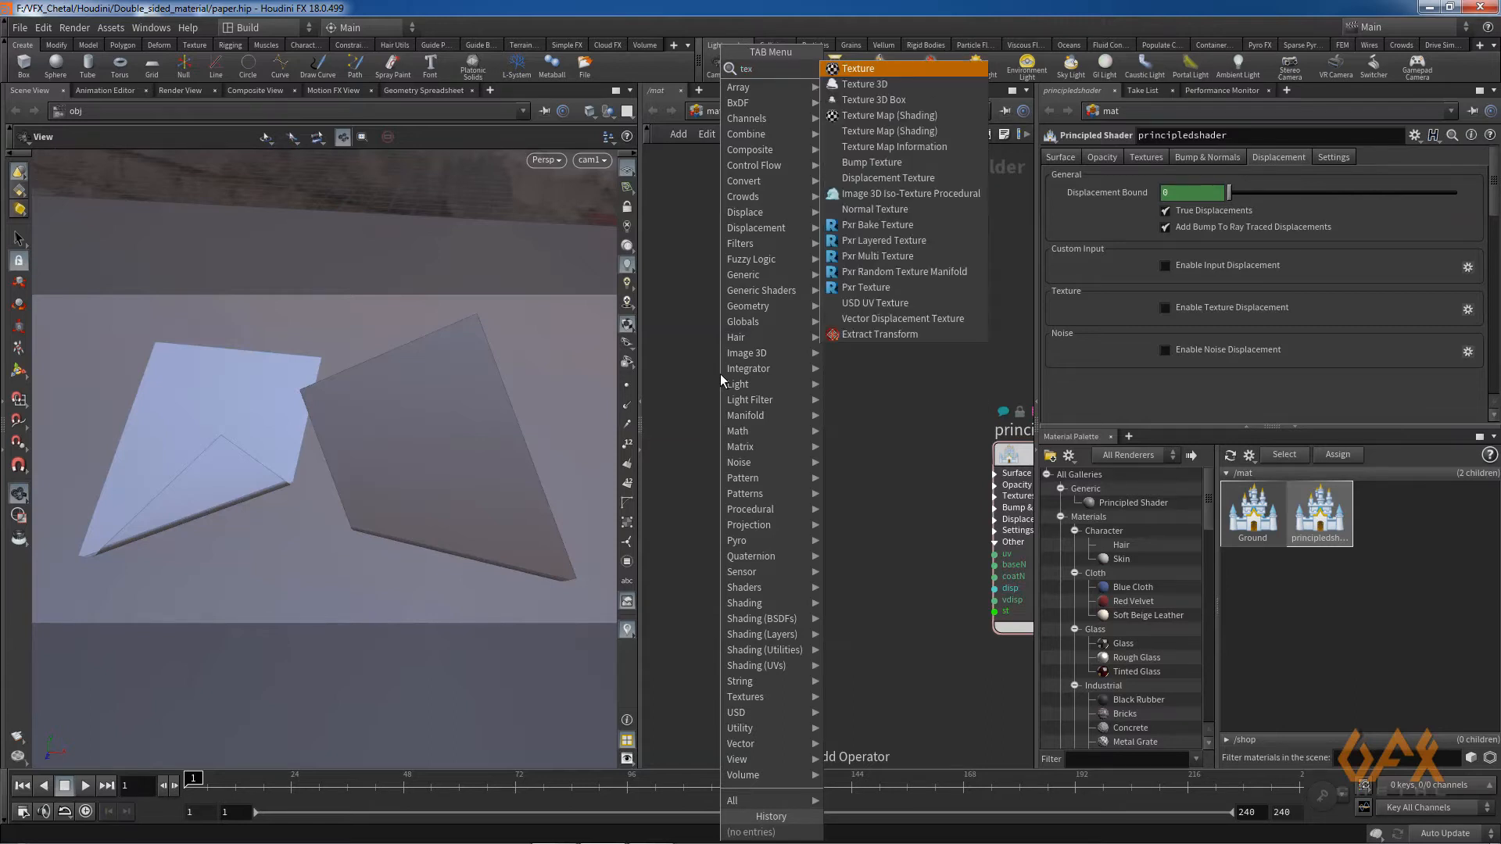
{"action": "key", "text": "Return"}
{"action": "left_click", "coordinate": [719, 373]}
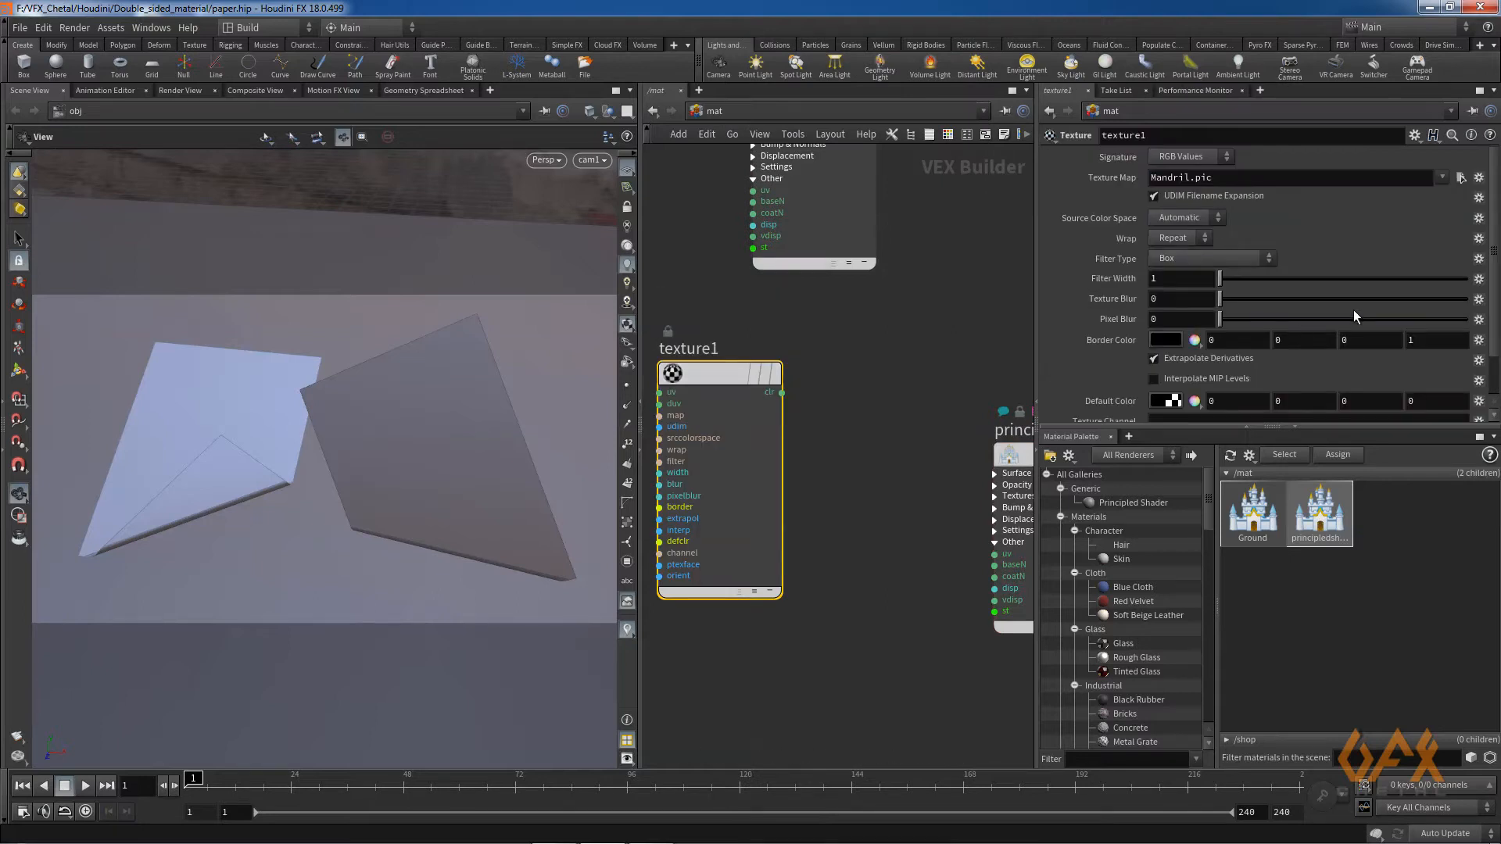
Set the new texture node's texture map to front_side.JPG from the $HIP/Texture folder.
{"action": "left_click", "coordinate": [1458, 178]}
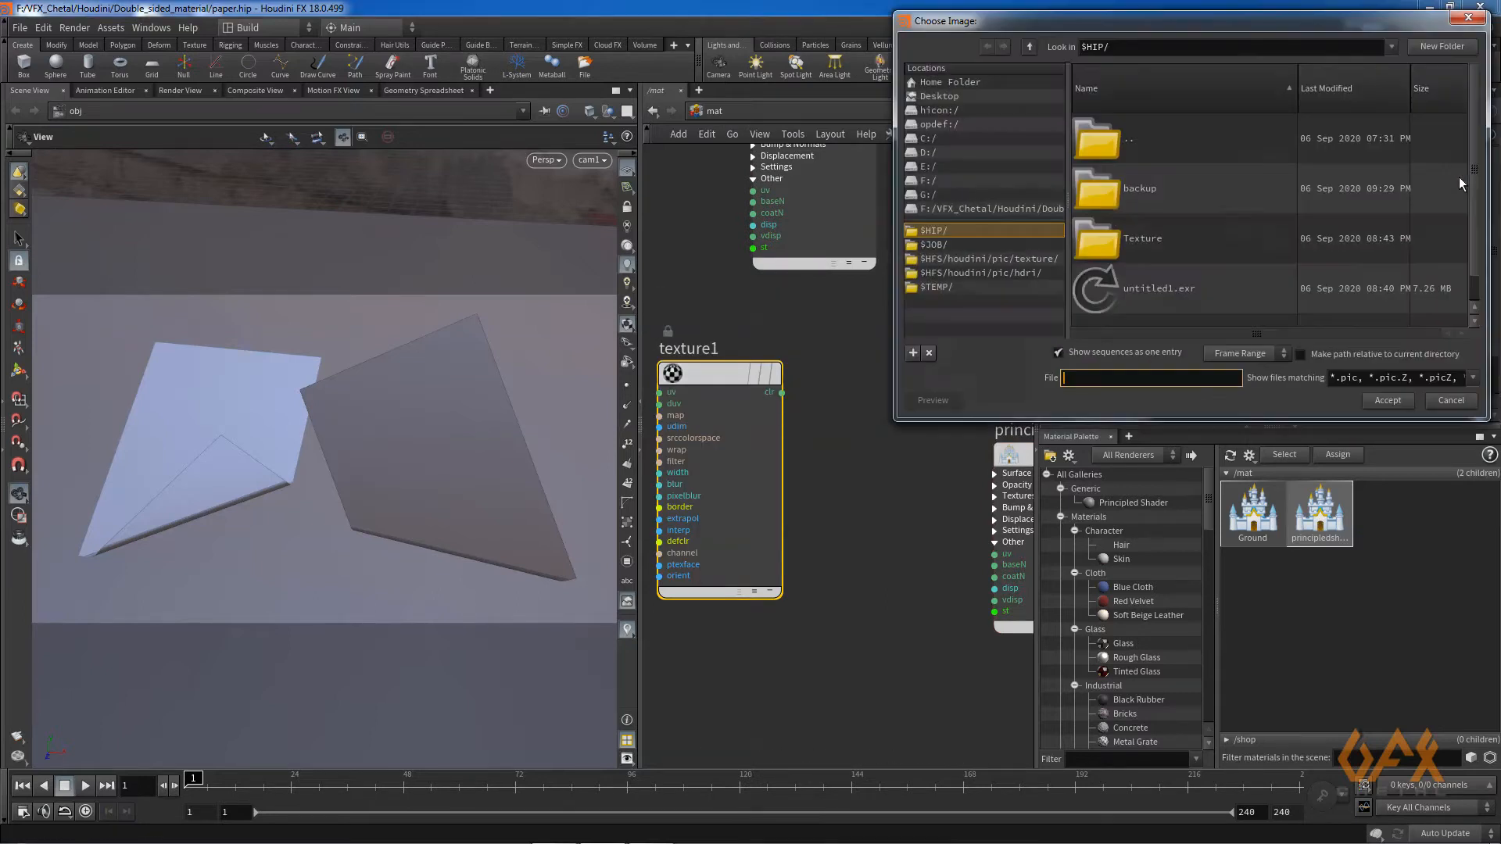
{"action": "left_click", "coordinate": [942, 233]}
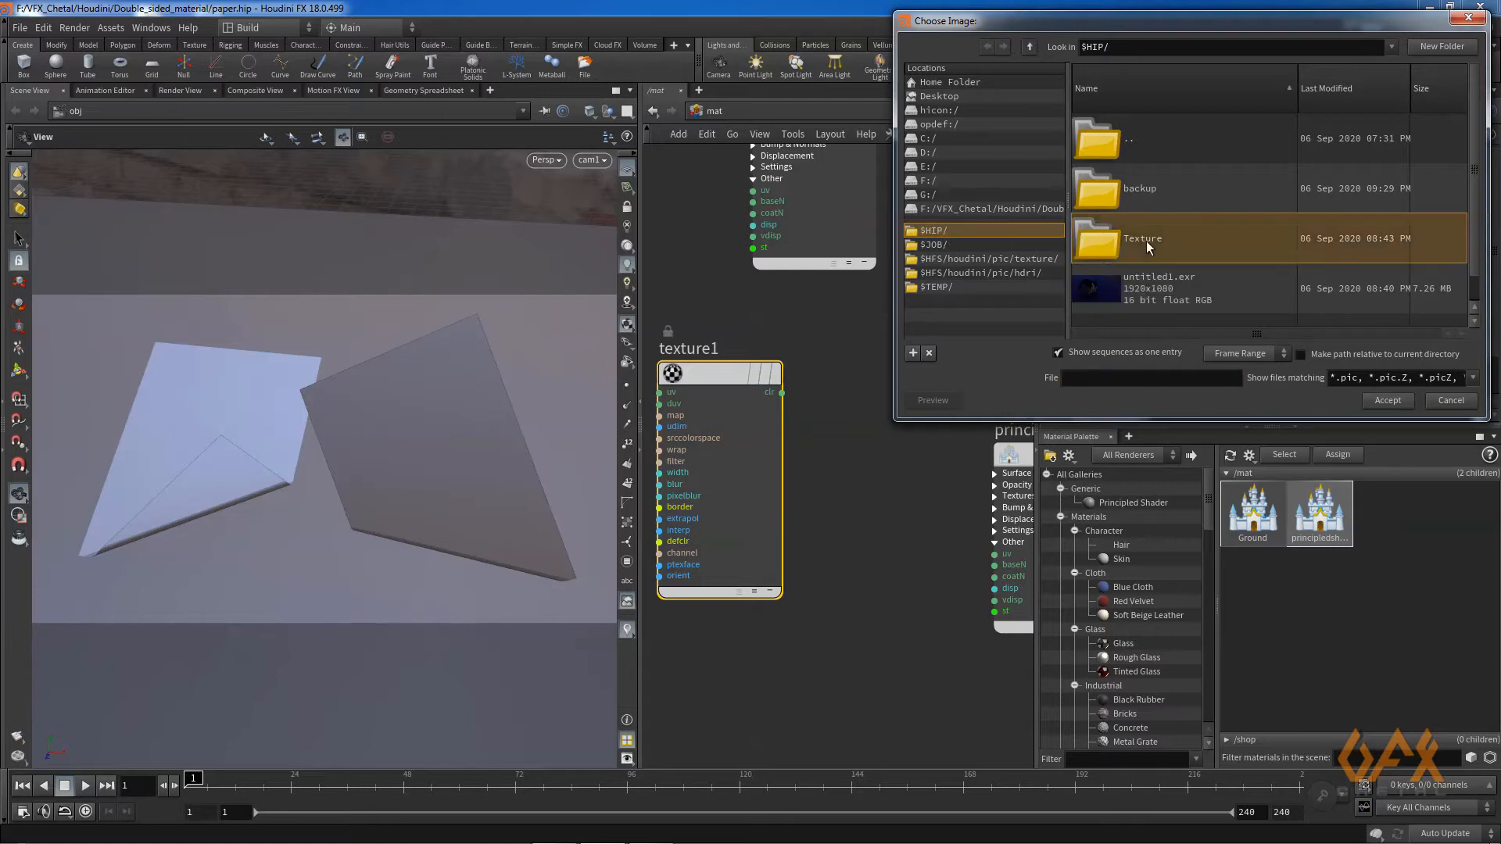
{"action": "double_click", "coordinate": [1174, 243]}
{"action": "double_click", "coordinate": [1104, 247]}
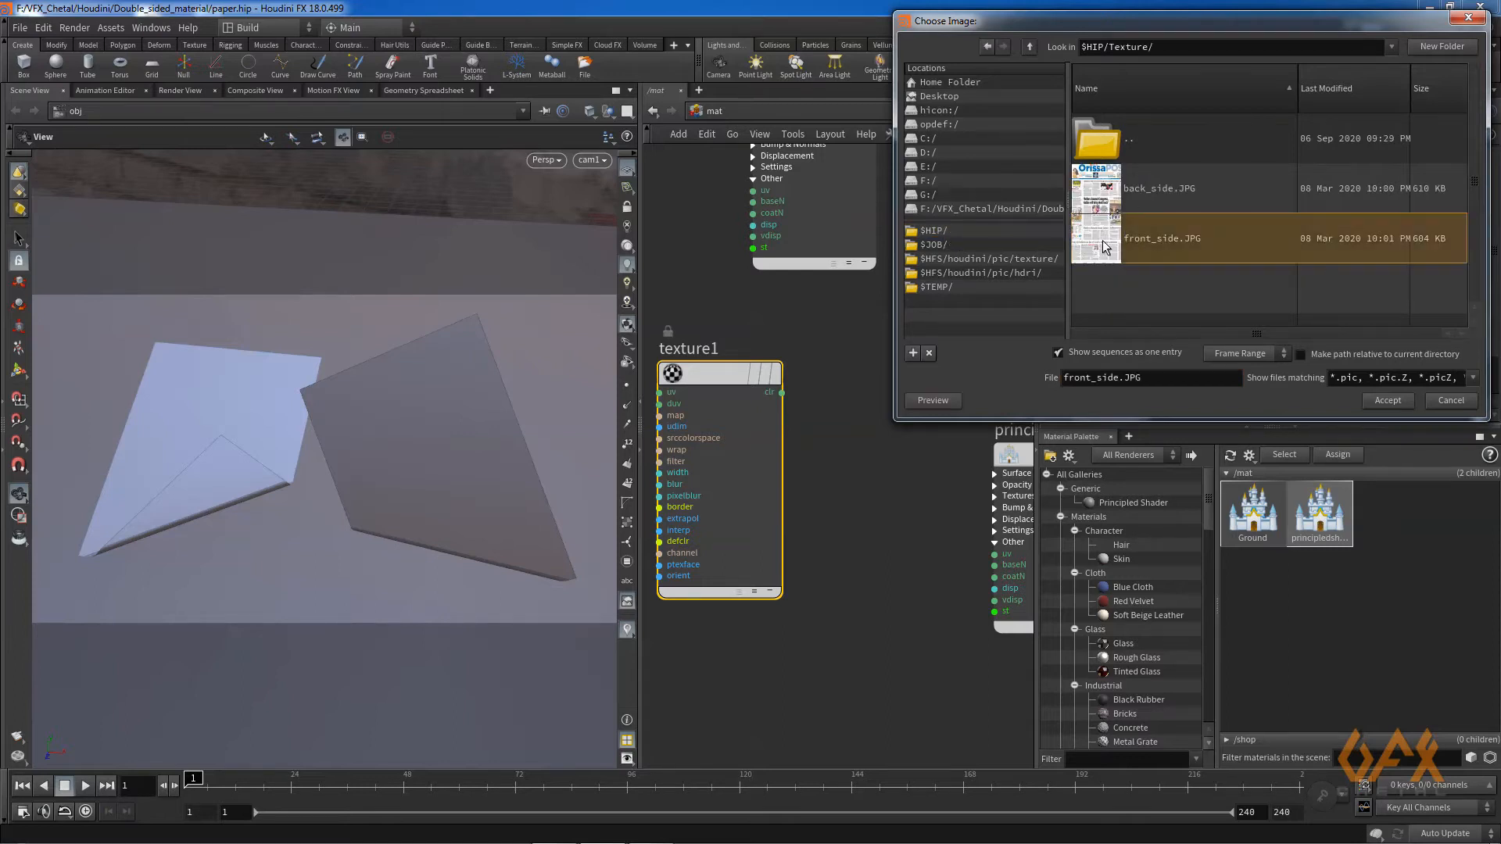
Move the front texture node up under the Ground shader and place a copy of it below.
{"action": "left_click_drag", "start_coordinate": [705, 373], "coordinate": [743, 294]}
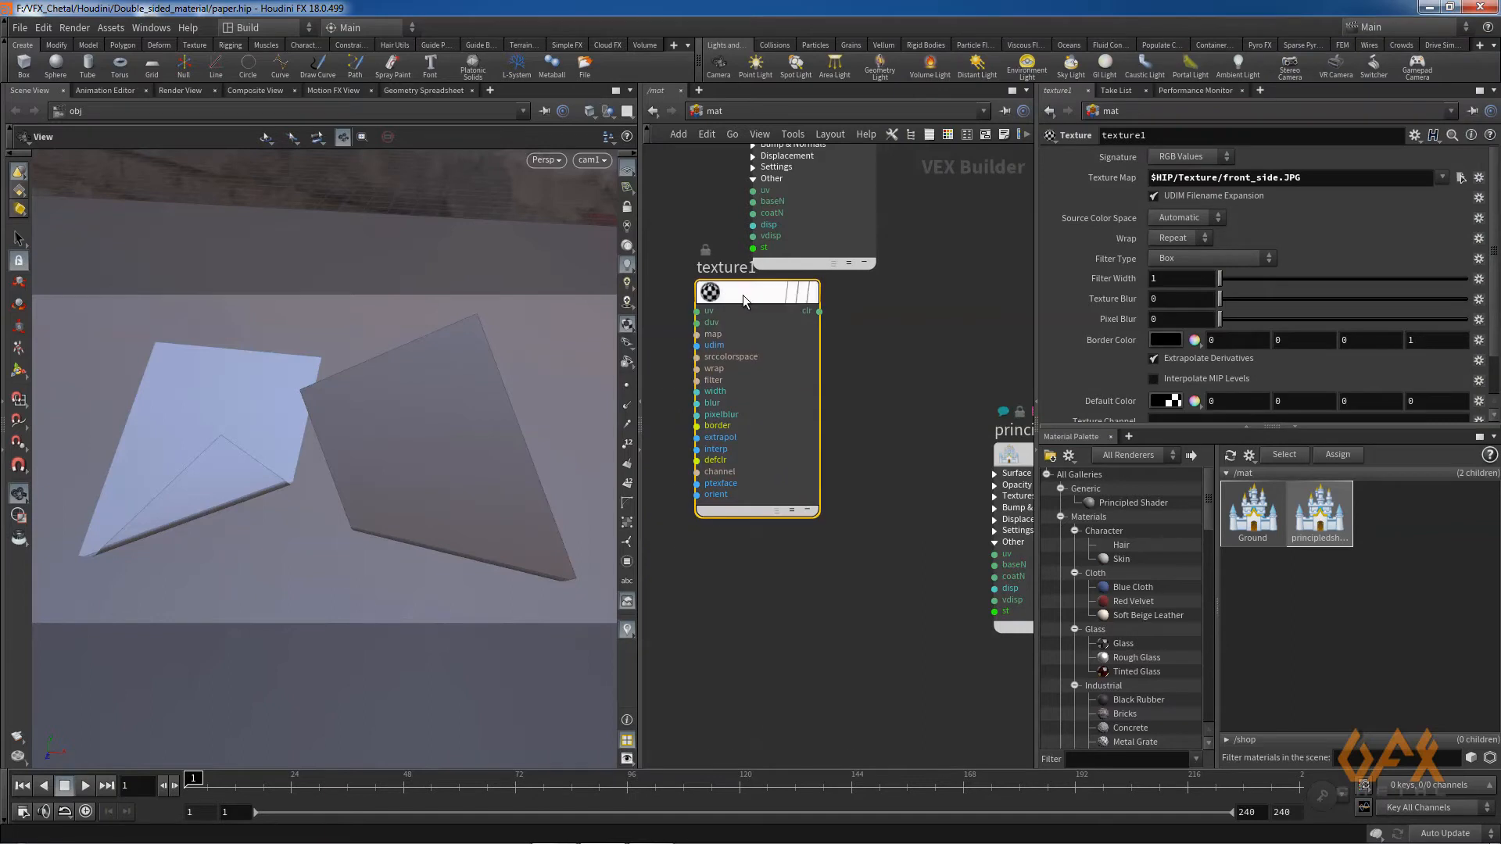
{"action": "middle_click_drag", "start_coordinate": [712, 514], "coordinate": [690, 463]}
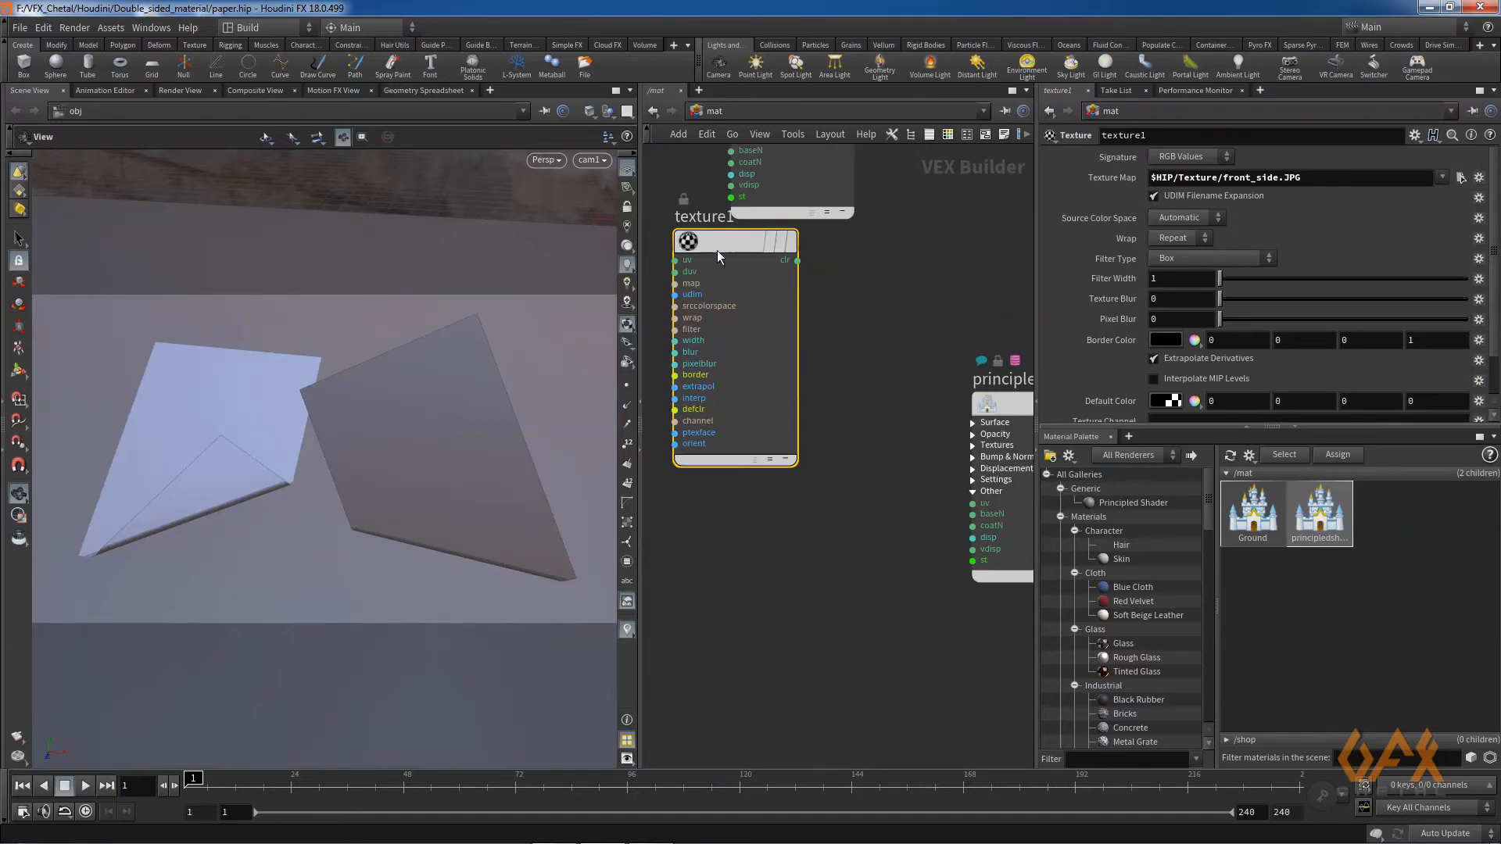
{"action": "mouse_move", "coordinate": [719, 246]}
{"action": "key", "text": "ctrl+c"}
{"action": "key", "text": "ctrl+v"}
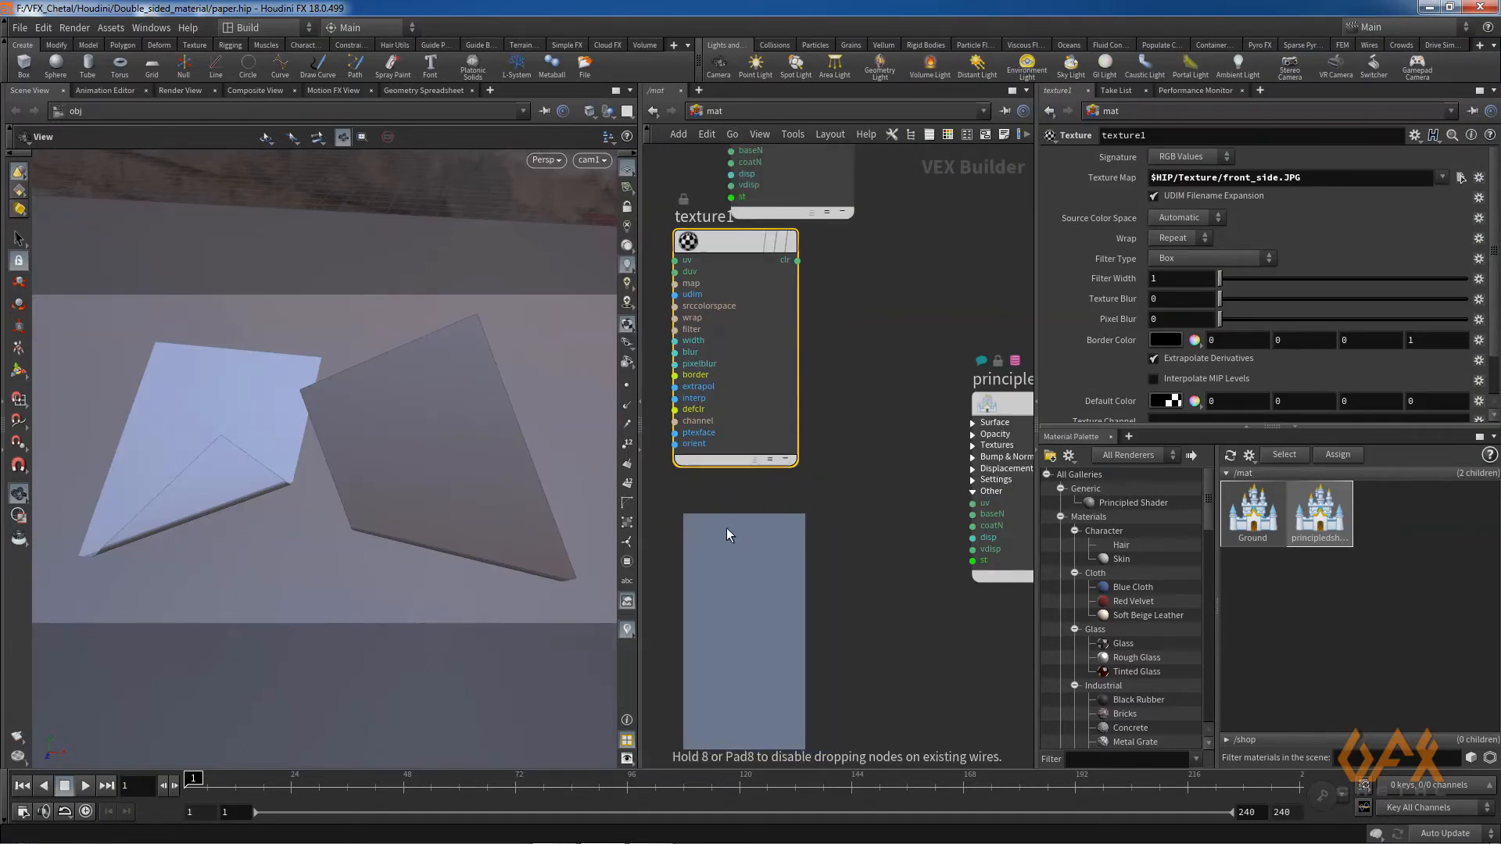
{"action": "left_click", "coordinate": [730, 529]}
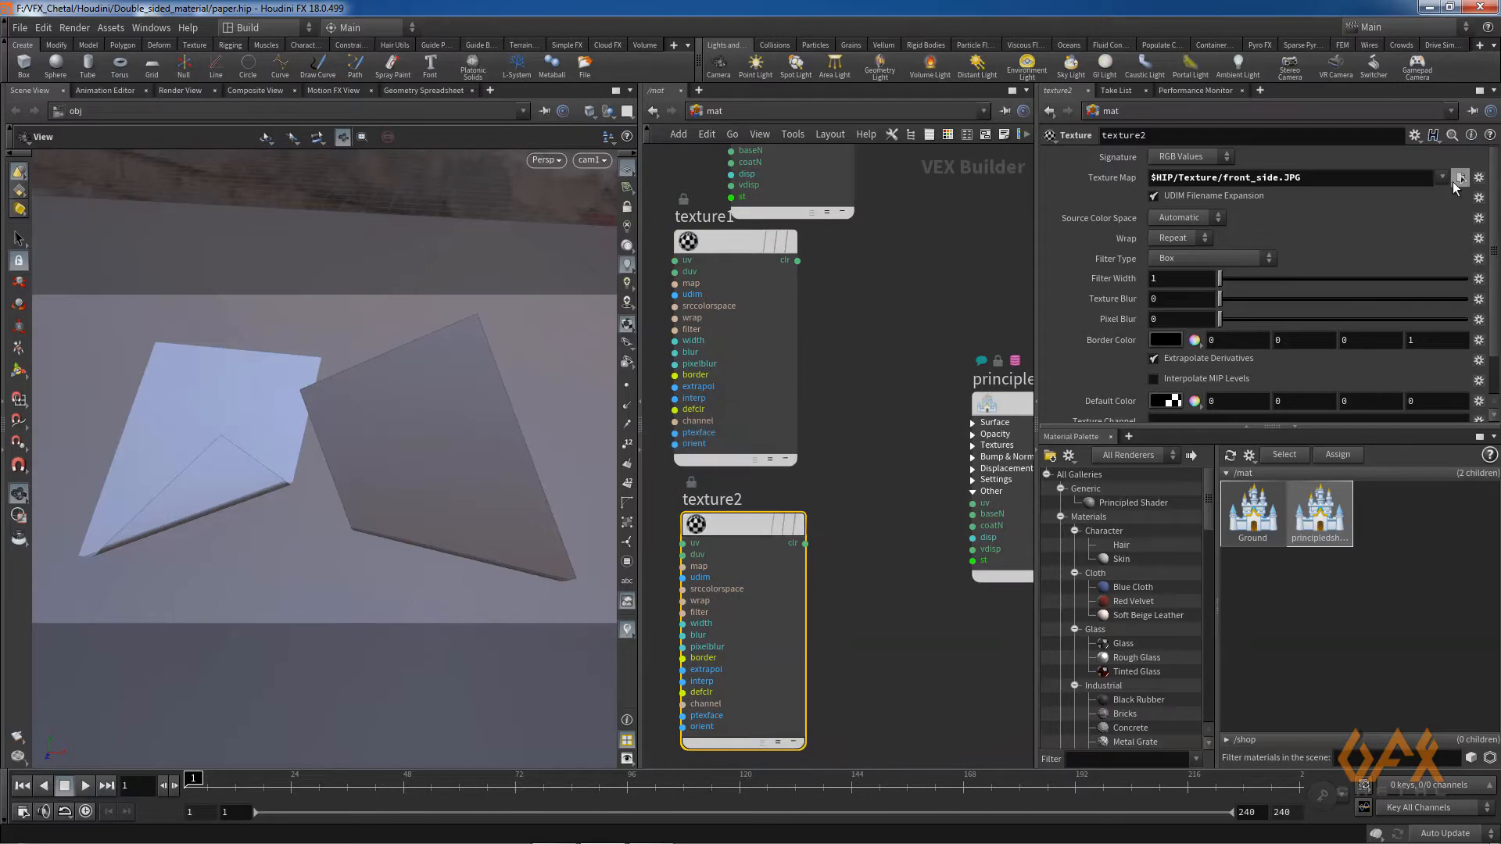
Set the copied texture node's texture map to back_side.JPG.
{"action": "left_click", "coordinate": [1459, 179]}
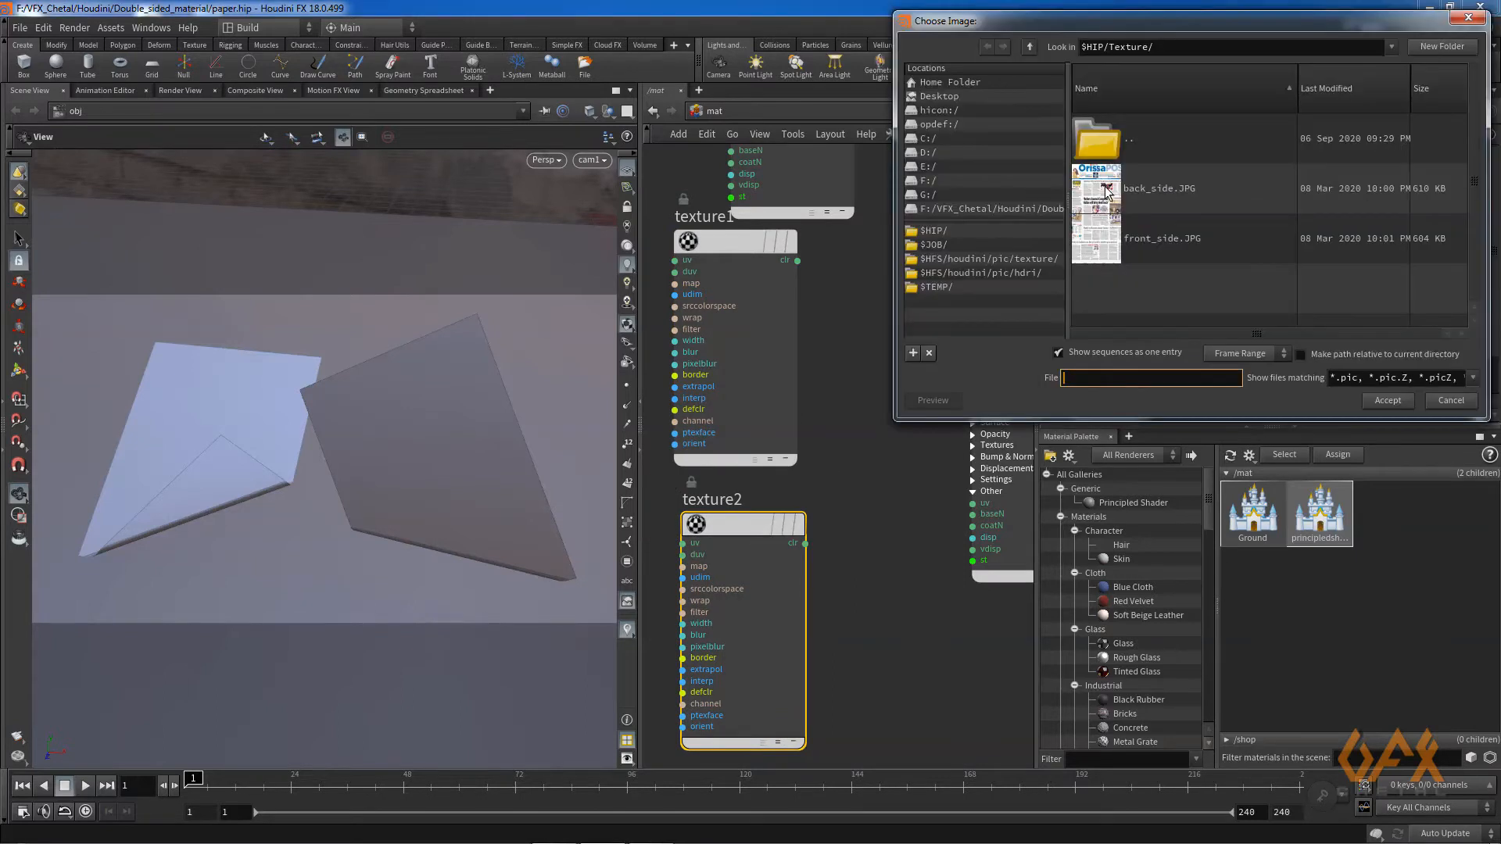
{"action": "left_click", "coordinate": [1117, 196]}
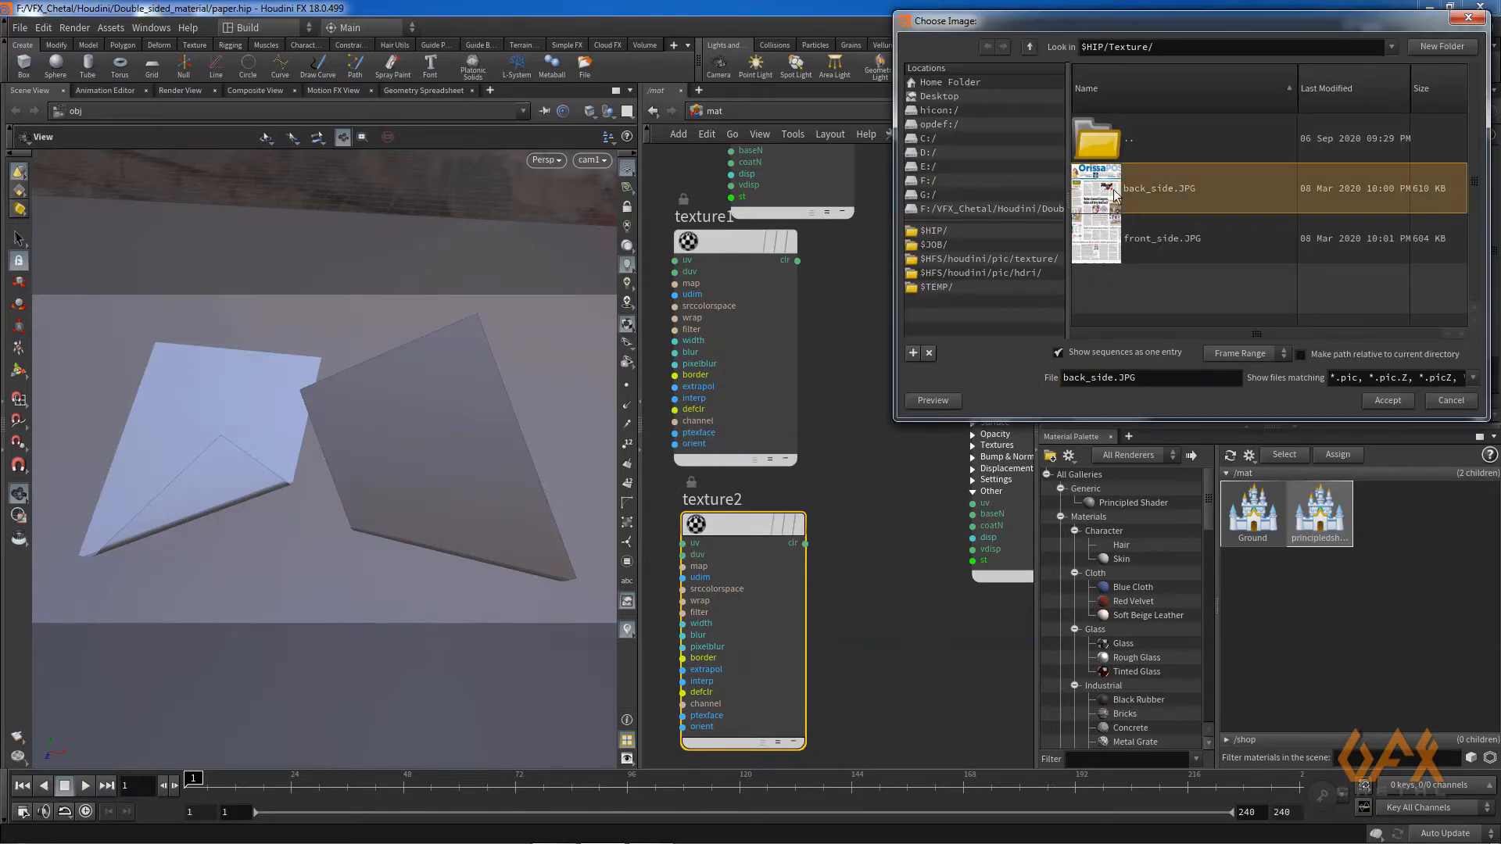
{"action": "left_click", "coordinate": [1380, 403]}
Spread out the two texture nodes and the principled shader to leave room between them.
{"action": "middle_click_drag", "start_coordinate": [863, 425], "coordinate": [767, 417]}
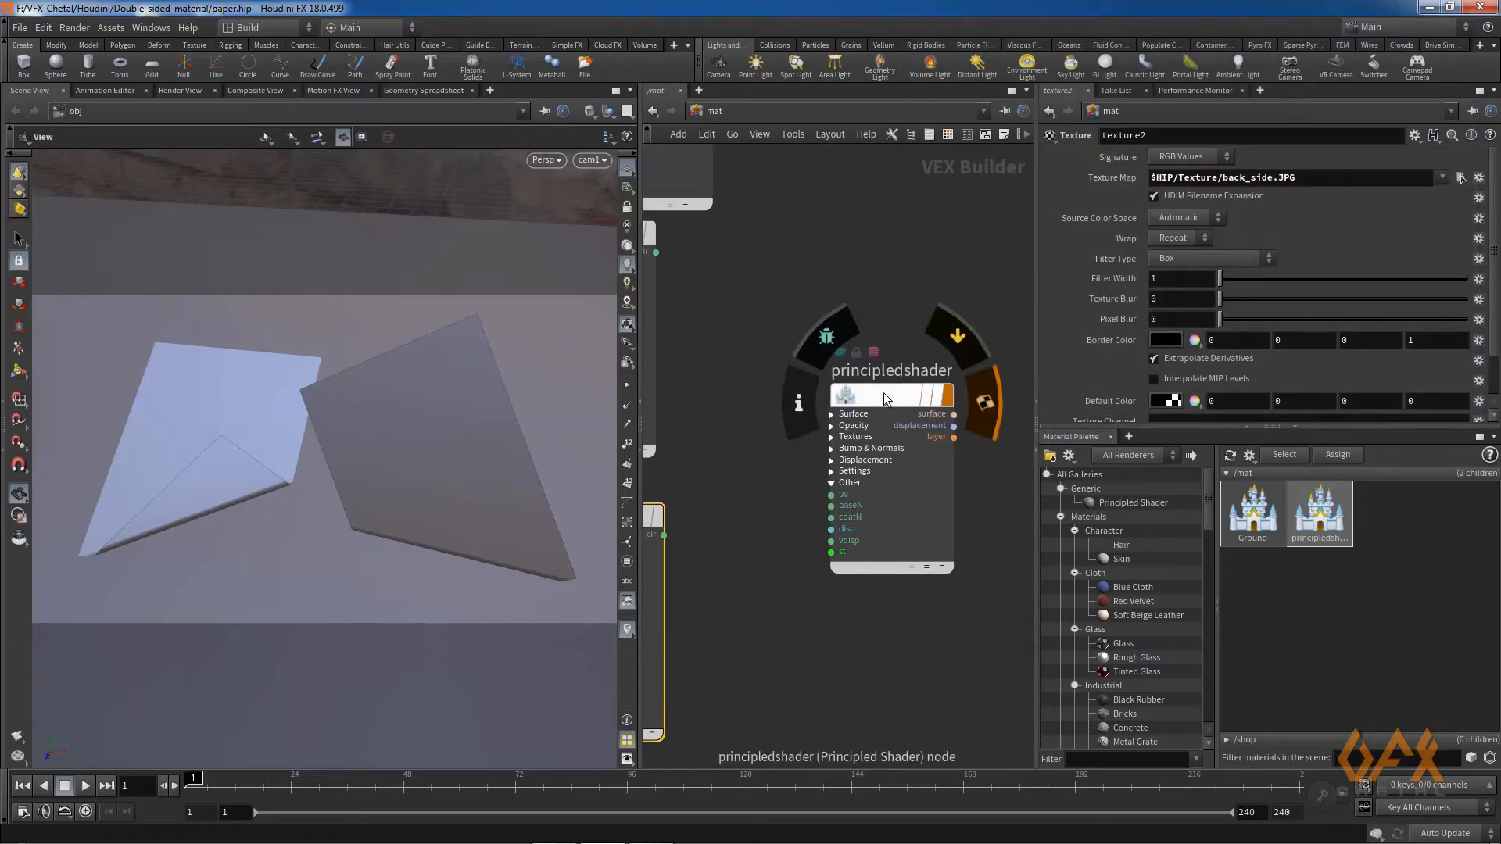
{"action": "left_click_drag", "start_coordinate": [886, 398], "coordinate": [982, 398]}
{"action": "scroll", "coordinate": [781, 394], "scroll_direction": "down", "scroll_amount": 3}
{"action": "middle_click_drag", "start_coordinate": [763, 395], "coordinate": [853, 419]}
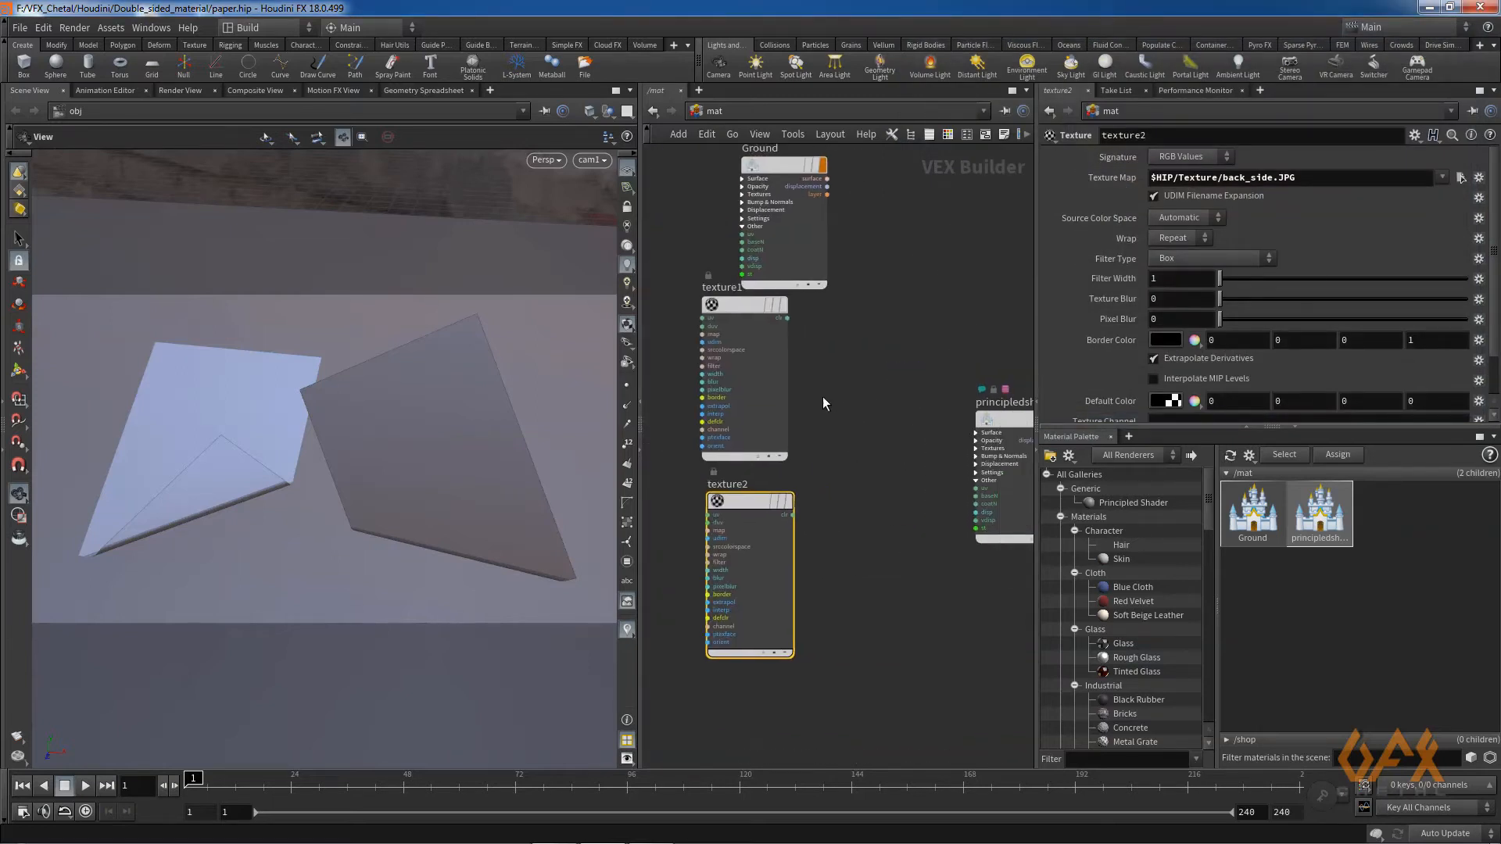
{"action": "left_click_drag", "start_coordinate": [730, 302], "coordinate": [740, 307]}
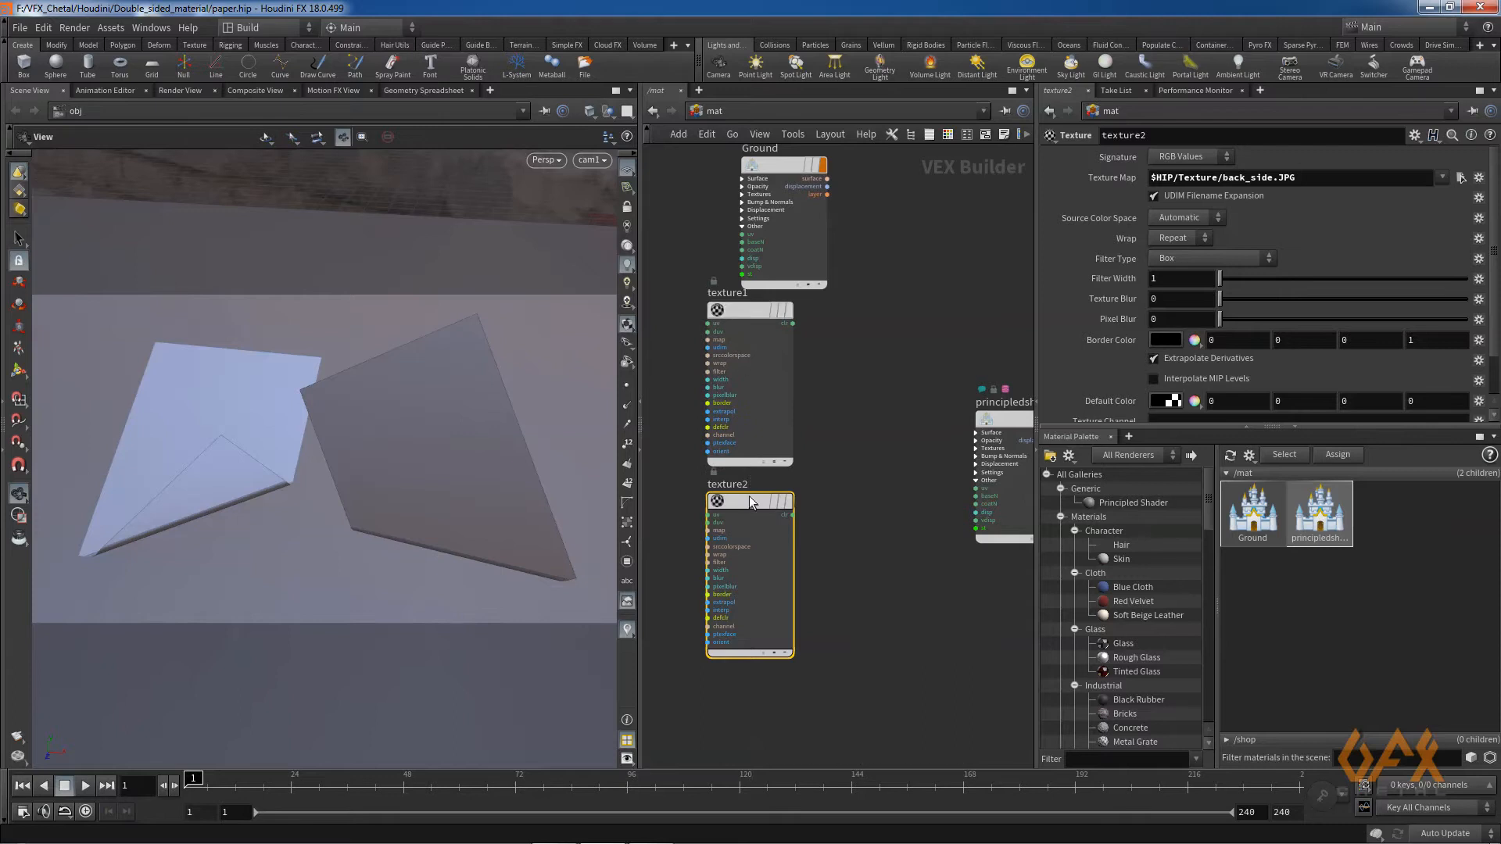
{"action": "left_click_drag", "start_coordinate": [749, 495], "coordinate": [739, 513]}
{"action": "middle_click_drag", "start_coordinate": [1006, 414], "coordinate": [938, 414]}
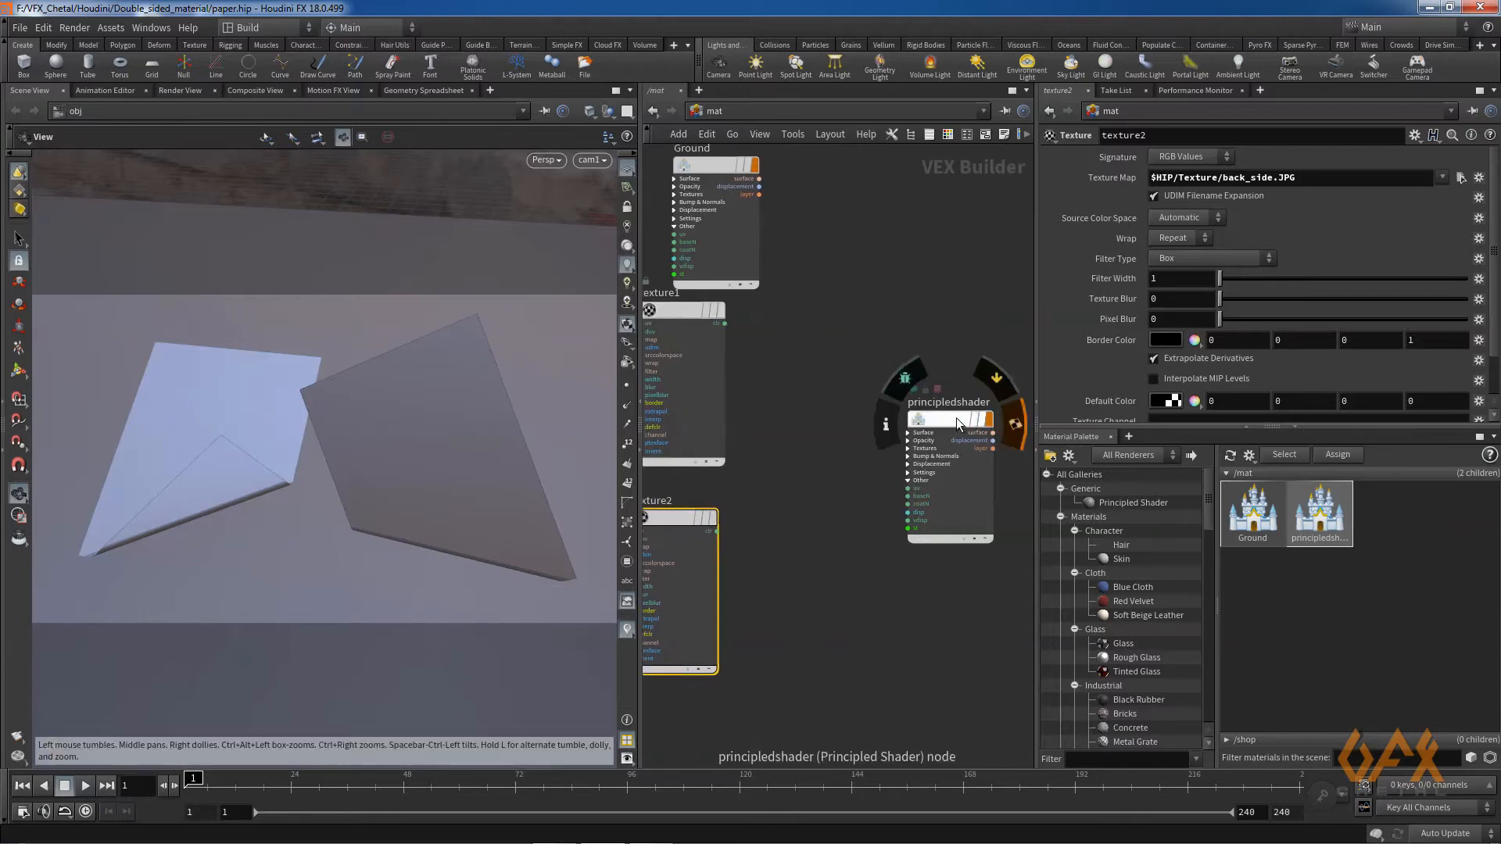
{"action": "left_click_drag", "start_coordinate": [938, 418], "coordinate": [975, 418]}
Add a Two Sided node between the texture nodes and the principled shader.
{"action": "scroll", "coordinate": [868, 418], "scroll_direction": "up", "scroll_amount": 2}
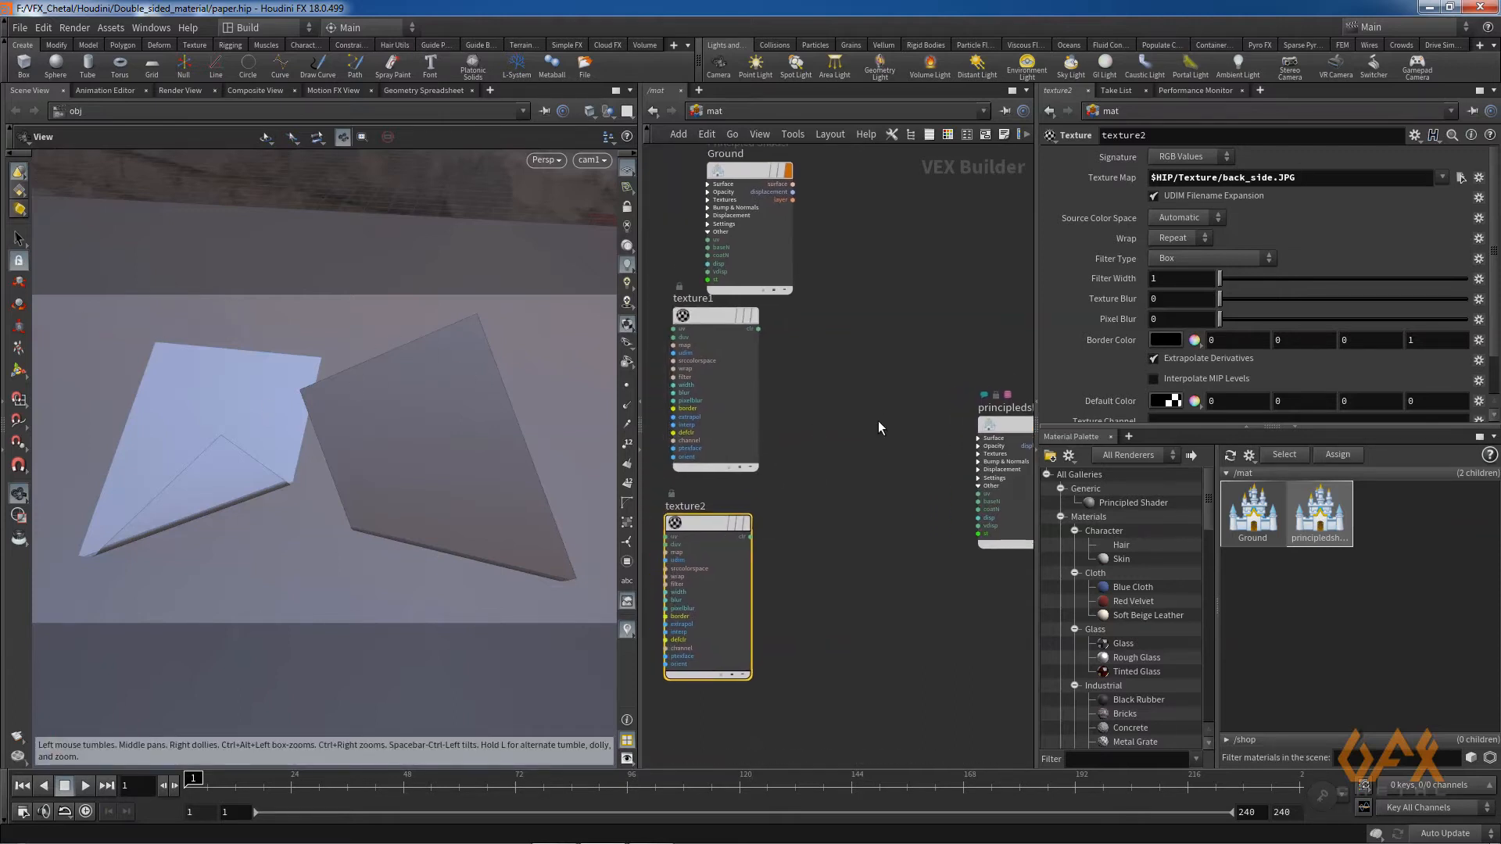
{"action": "middle_click_drag", "start_coordinate": [865, 386], "coordinate": [860, 405]}
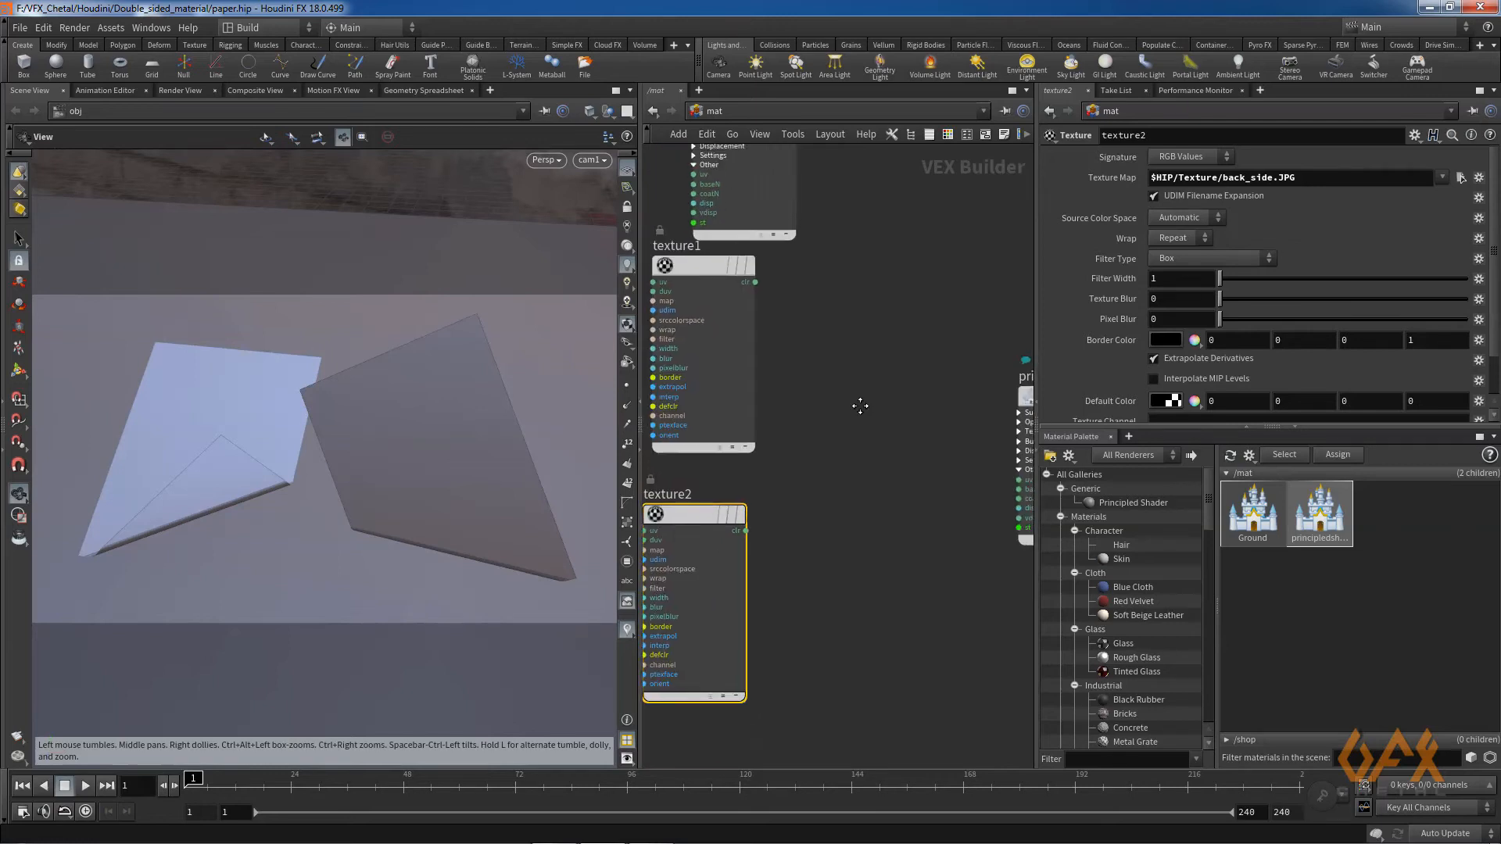
{"action": "key", "text": "Tab"}
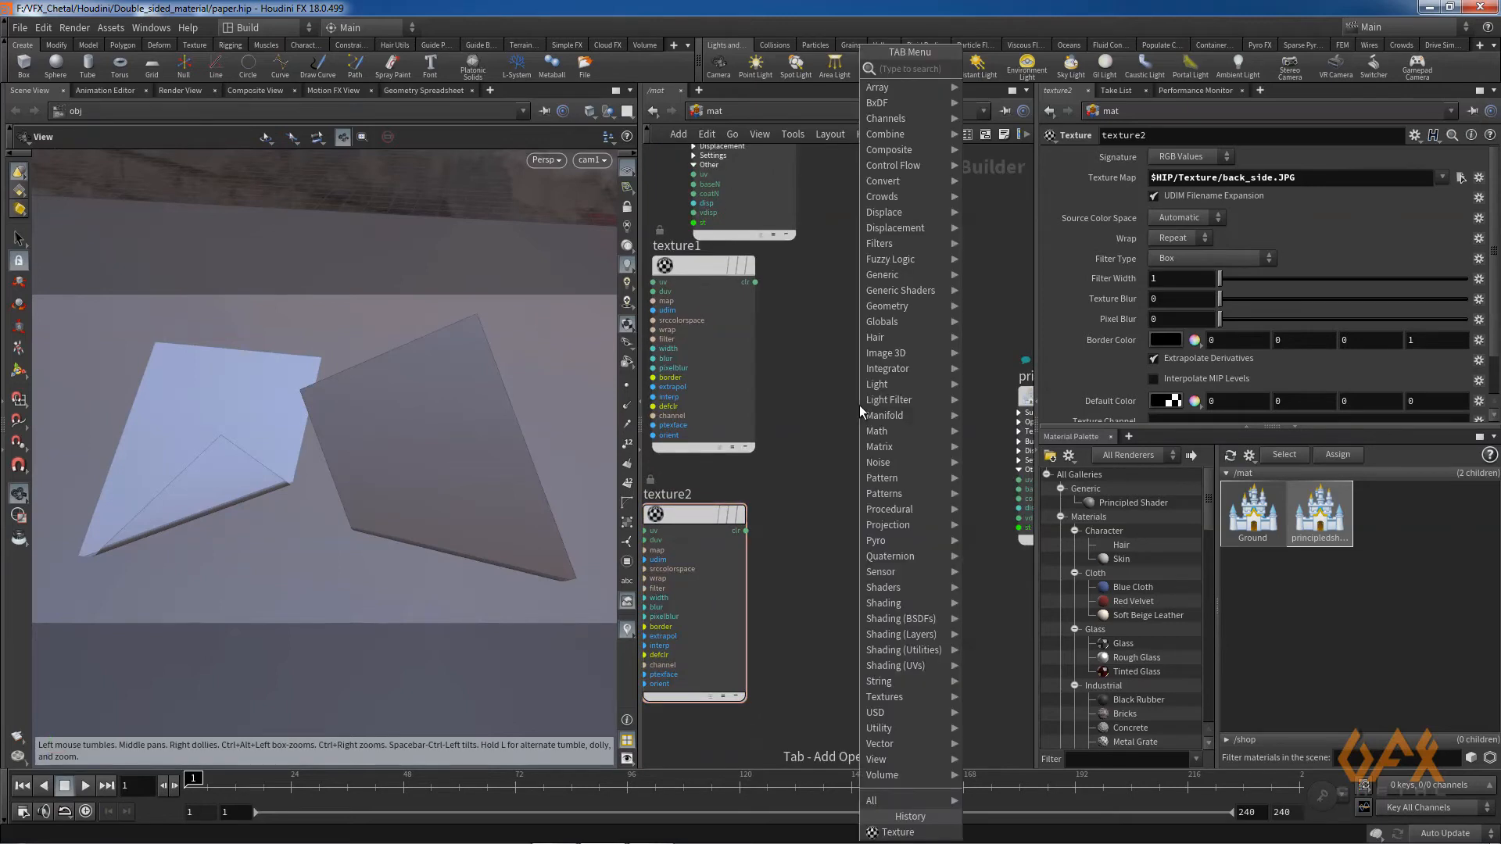
{"action": "type", "text": "two"}
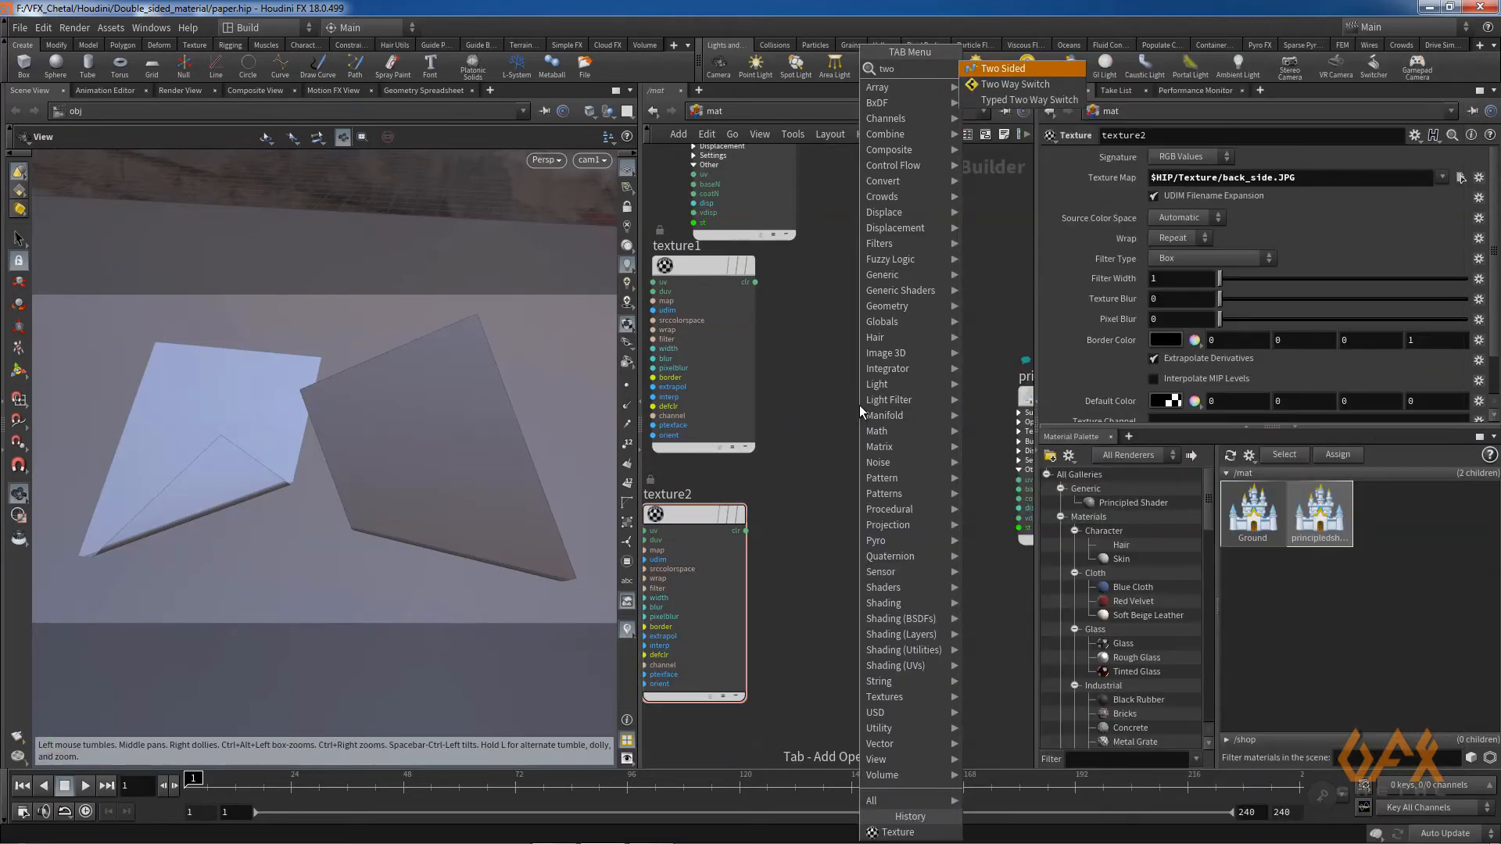
{"action": "key", "text": "Return"}
{"action": "left_click", "coordinate": [835, 366]}
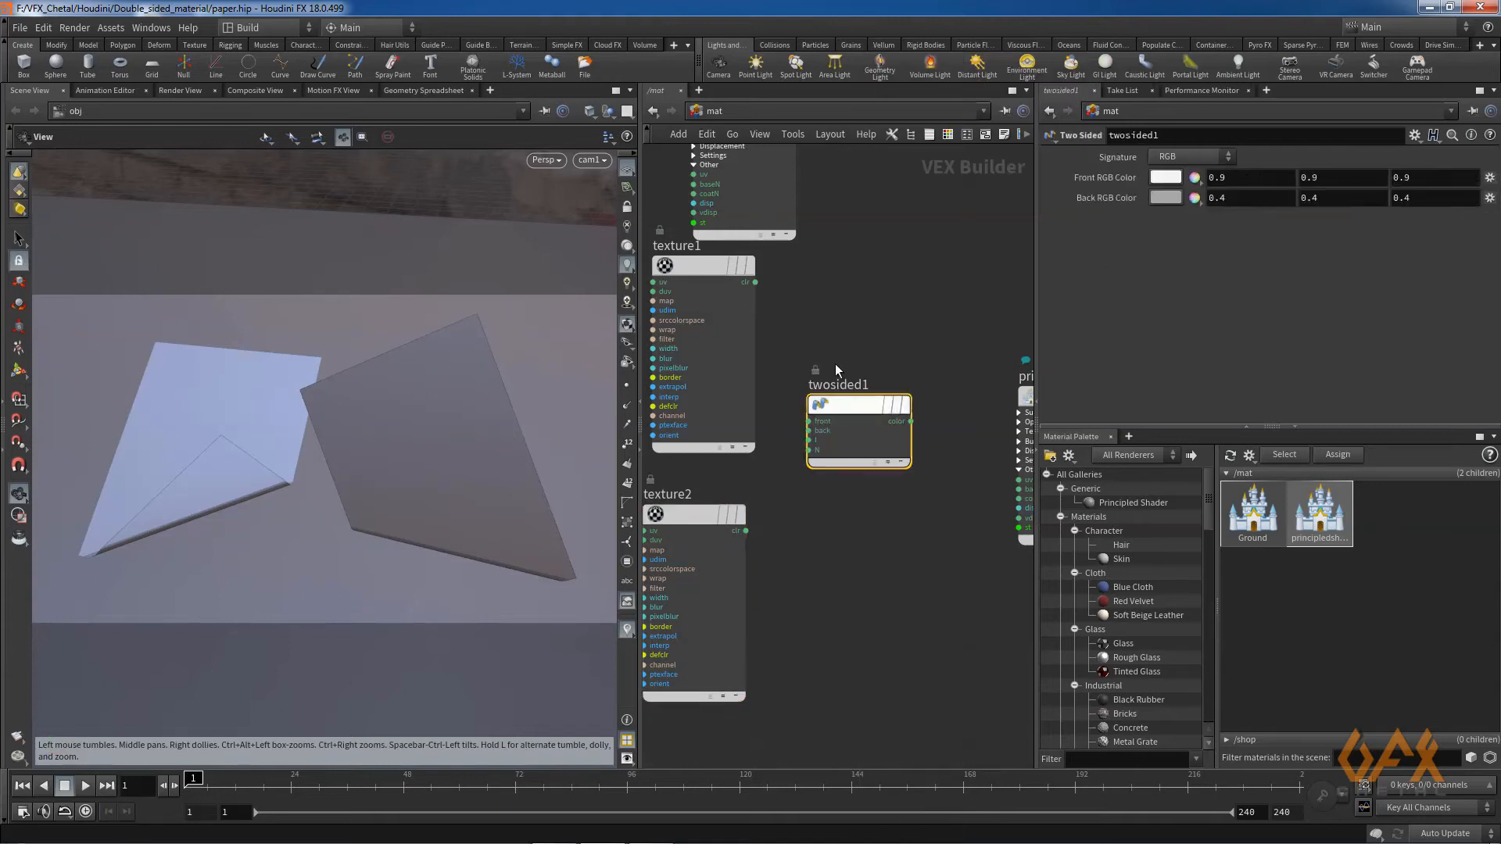
Wire texture1's color output to the Two Sided node's front input and texture2's color output to its back input.
{"action": "scroll", "coordinate": [834, 366], "scroll_direction": "up", "scroll_amount": 3}
{"action": "middle_click_drag", "start_coordinate": [809, 368], "coordinate": [914, 339]}
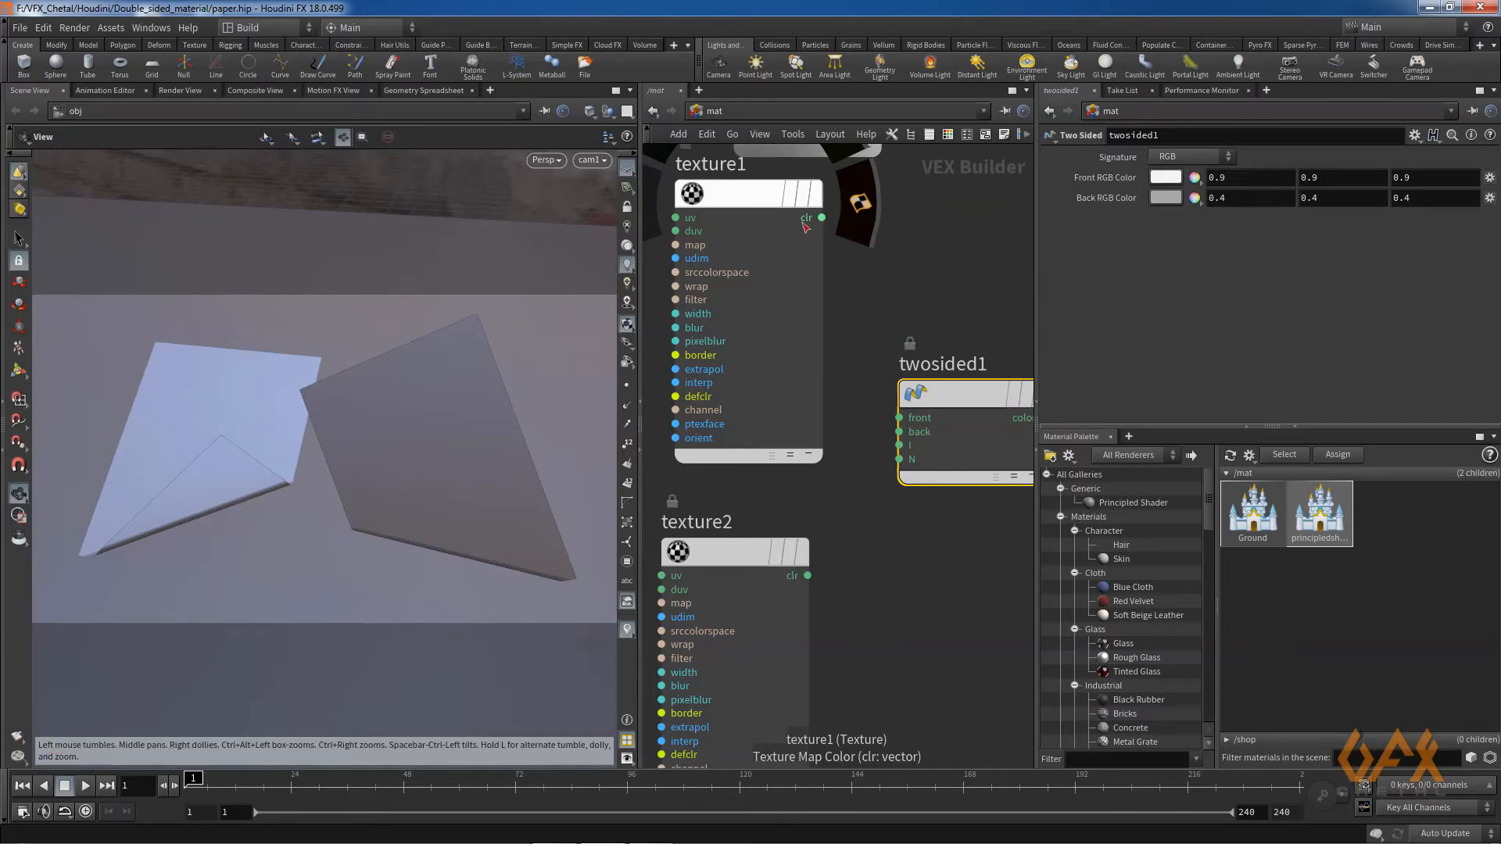
{"action": "left_click", "coordinate": [747, 199]}
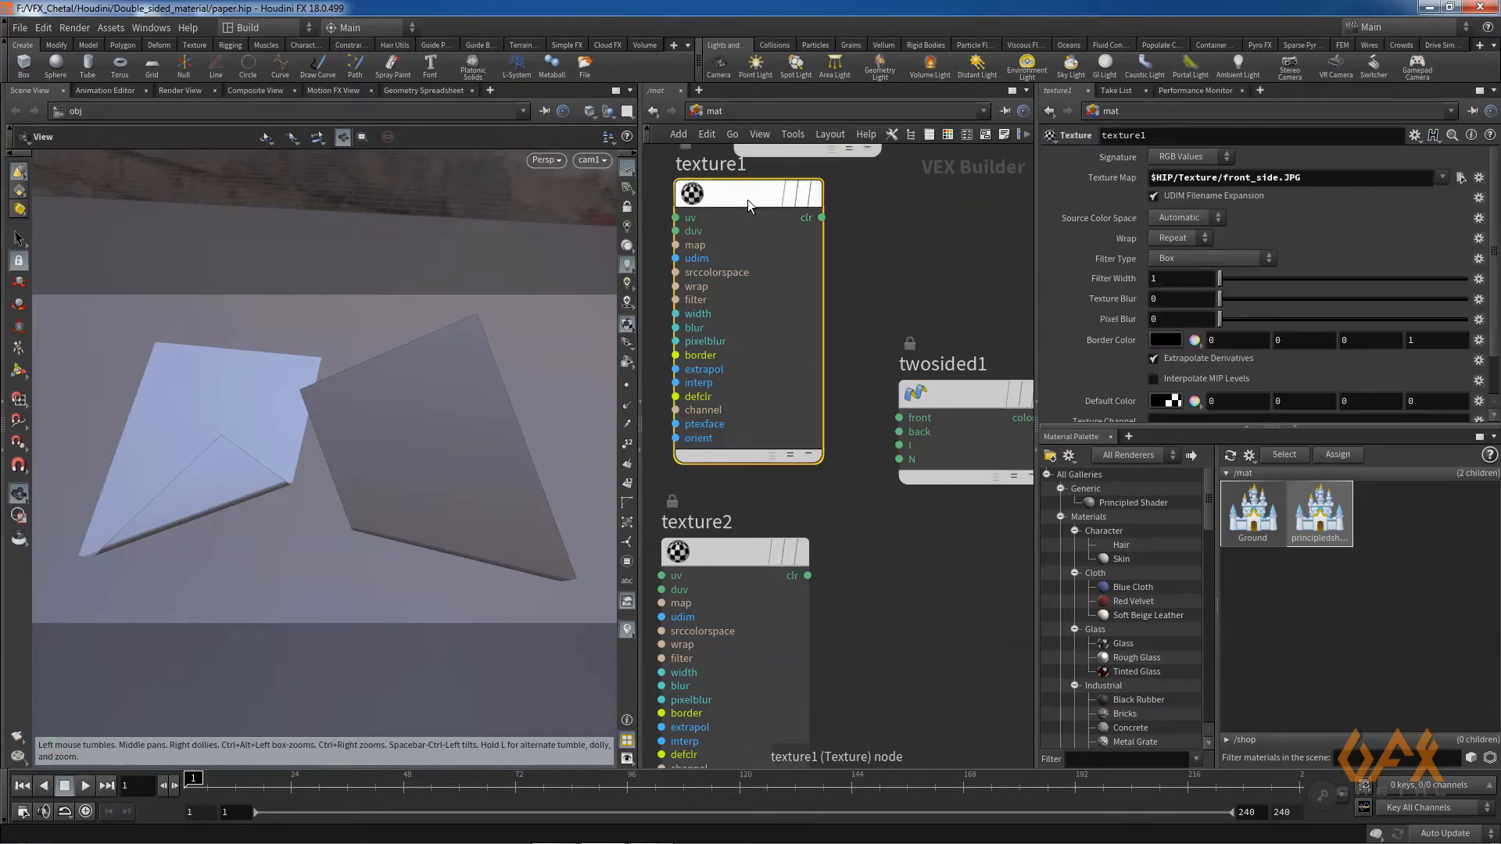
{"action": "left_click", "coordinate": [823, 220]}
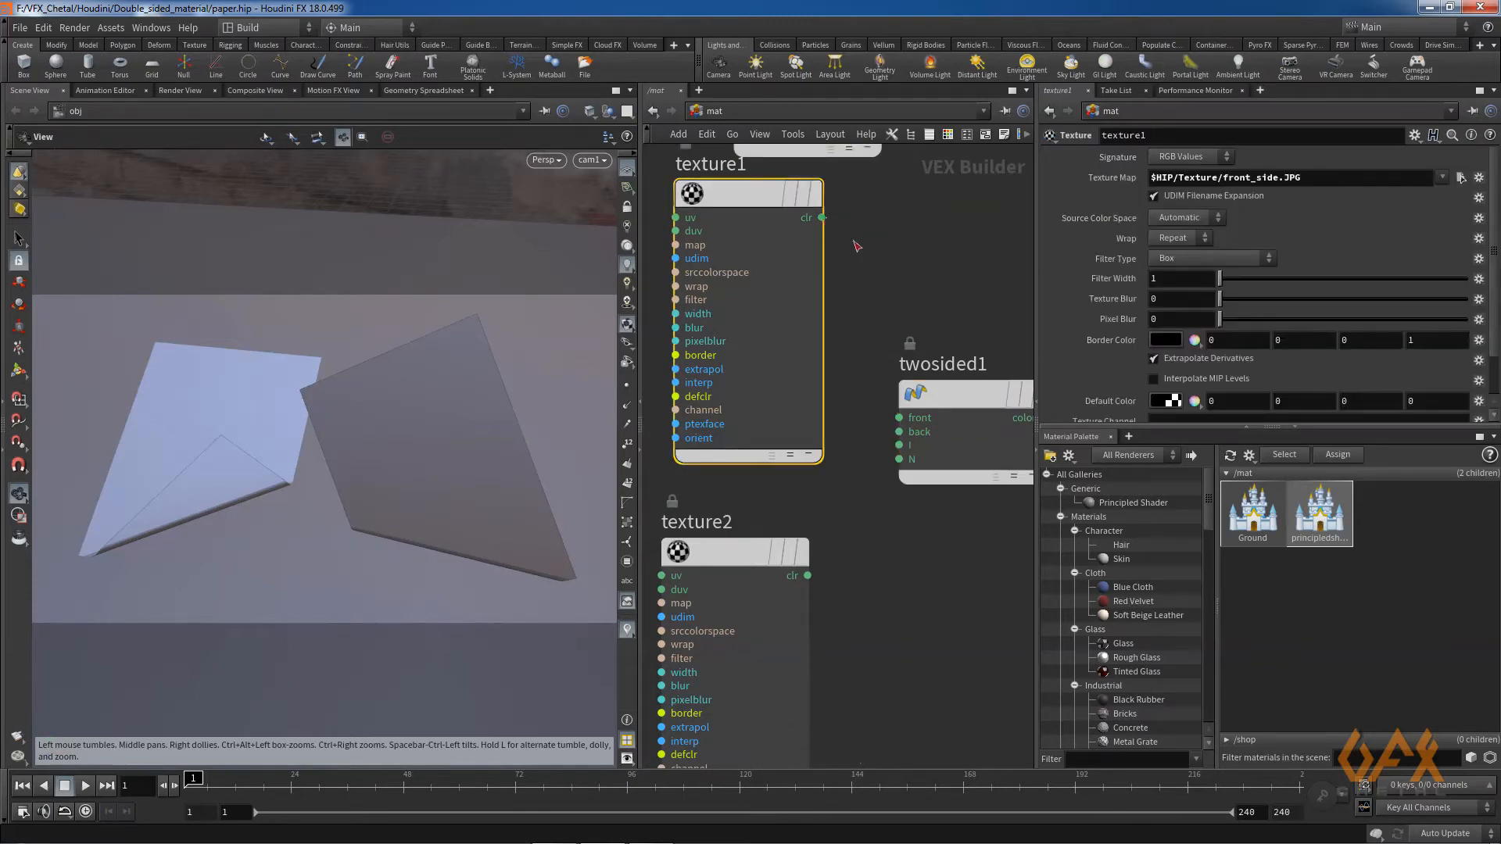
{"action": "left_click", "coordinate": [900, 419]}
{"action": "middle_click_drag", "start_coordinate": [823, 573], "coordinate": [794, 562]}
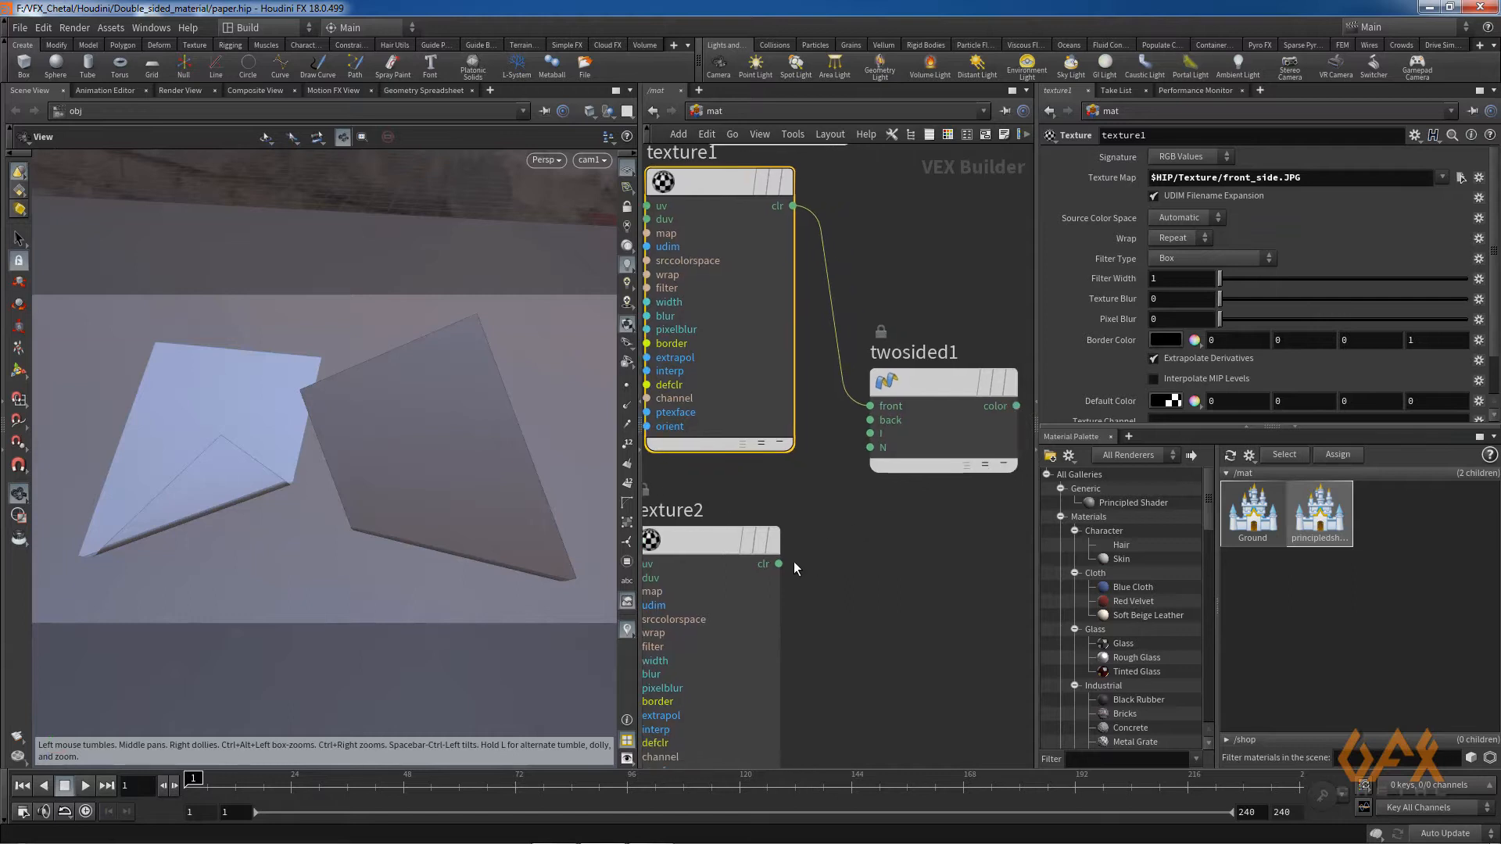
{"action": "left_click", "coordinate": [780, 564]}
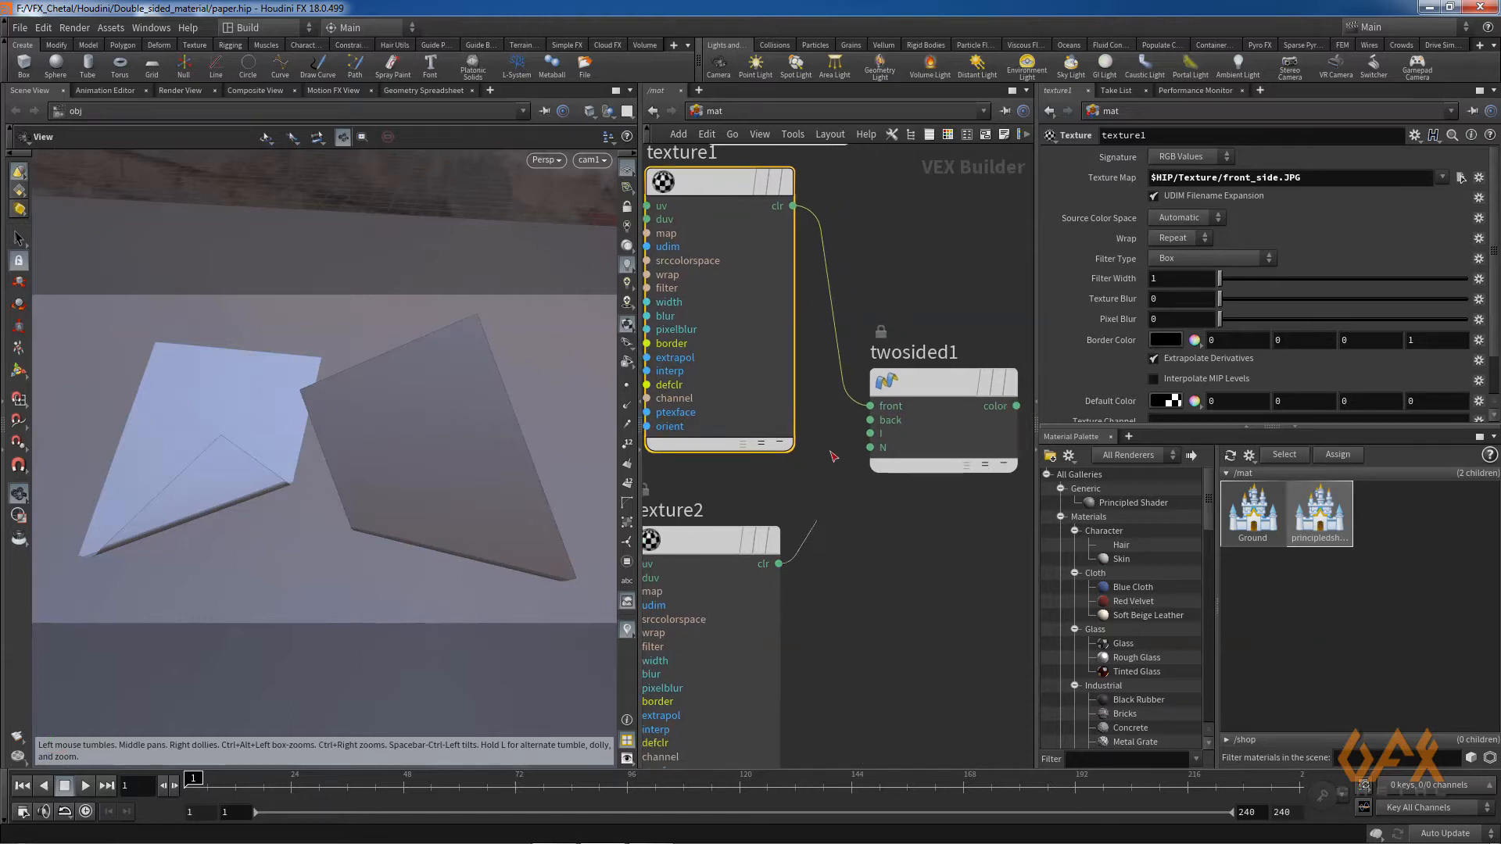
{"action": "left_click", "coordinate": [867, 422]}
Wire the Two Sided node's color output to the principled shader's basecolor input in its Surface group.
{"action": "middle_click_drag", "start_coordinate": [854, 547], "coordinate": [709, 546]}
{"action": "scroll", "coordinate": [876, 537], "scroll_direction": "down", "scroll_amount": 1}
{"action": "middle_click_drag", "start_coordinate": [834, 523], "coordinate": [665, 507]}
{"action": "scroll", "coordinate": [770, 515], "scroll_direction": "up", "scroll_amount": 1}
{"action": "middle_click_drag", "start_coordinate": [776, 517], "coordinate": [814, 525]}
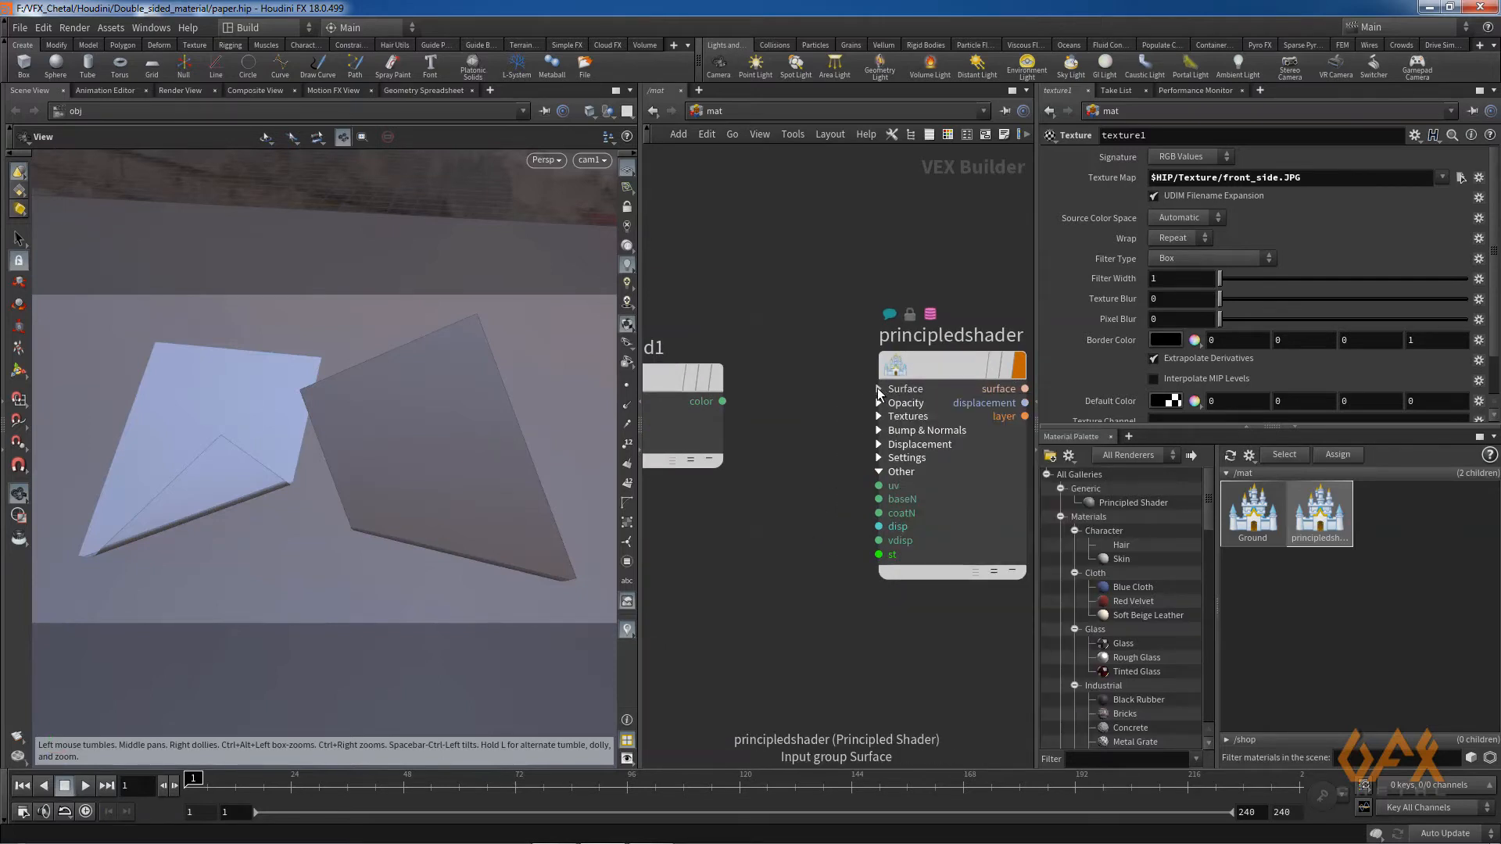
{"action": "left_click", "coordinate": [878, 388]}
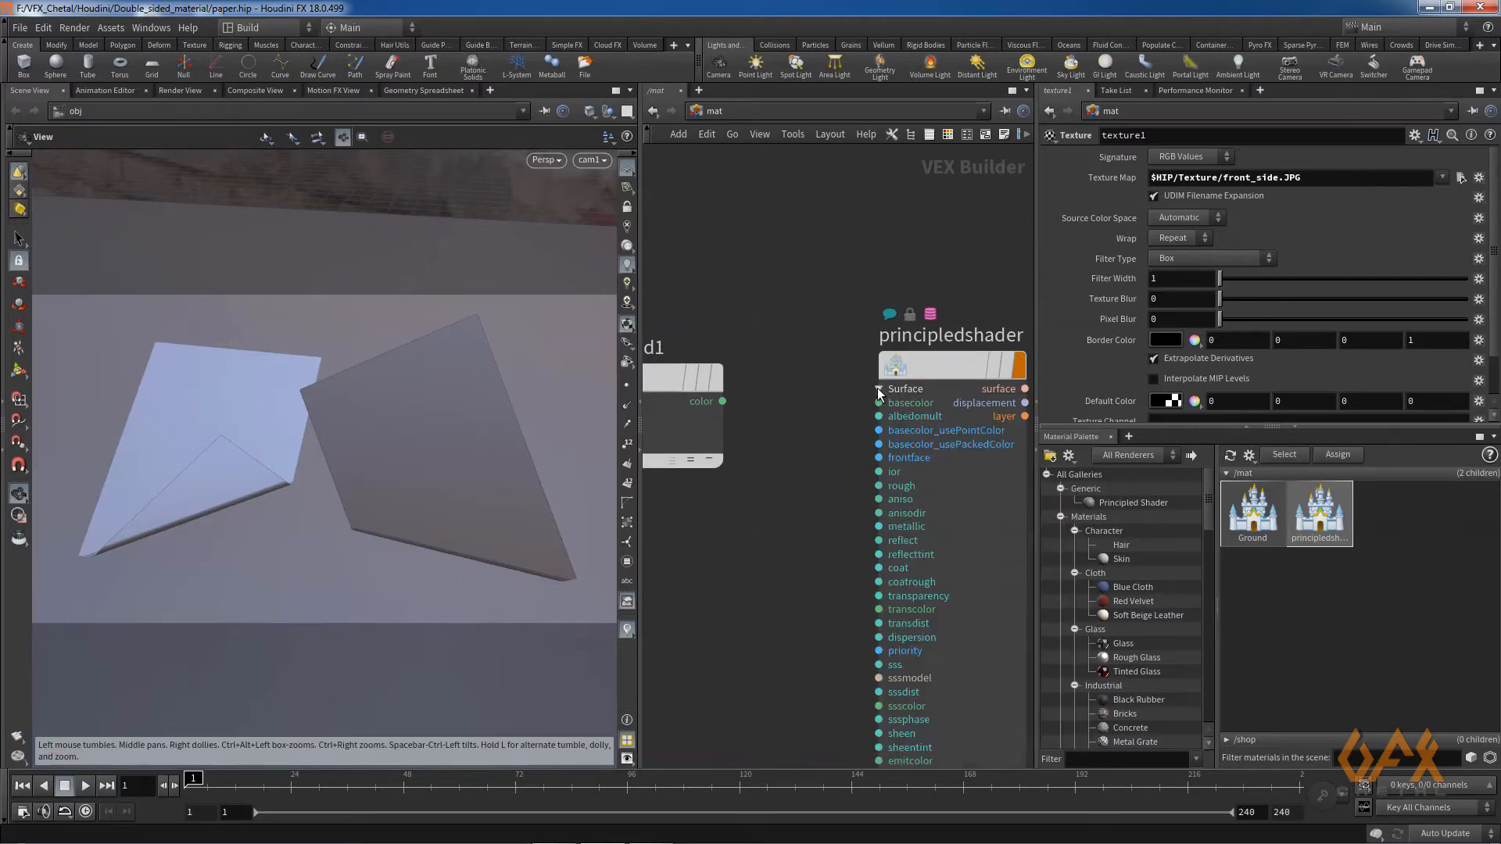
{"action": "left_click", "coordinate": [723, 402]}
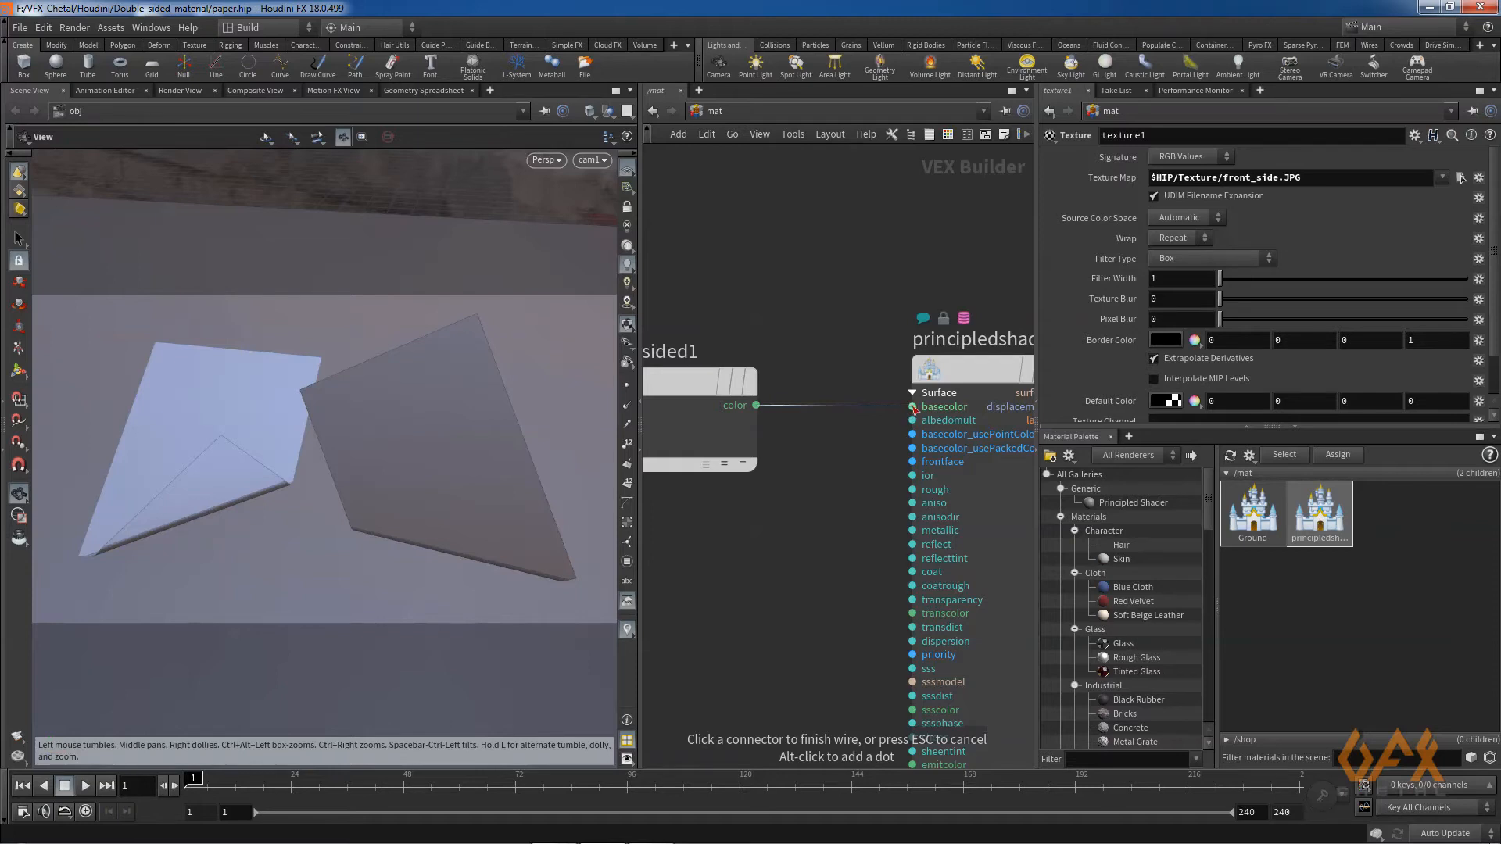
{"action": "left_click", "coordinate": [913, 407]}
Assign the principled shader to both paper objects in the scene and render them for a preview.
{"action": "middle_click_drag", "start_coordinate": [869, 521], "coordinate": [775, 512]}
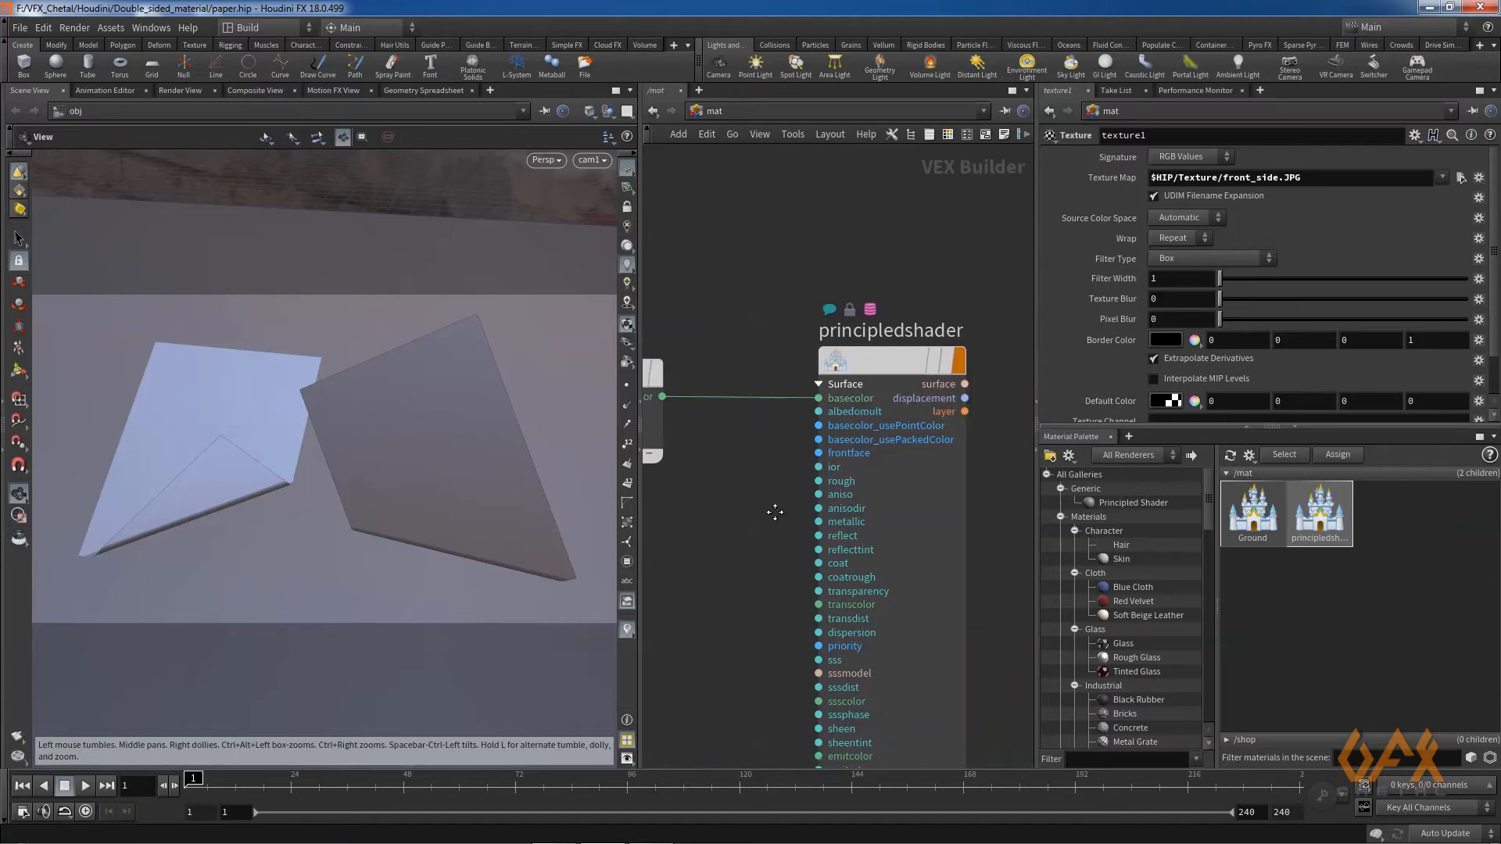
{"action": "left_click_drag", "start_coordinate": [894, 360], "coordinate": [145, 448]}
{"action": "left_click_drag", "start_coordinate": [891, 362], "coordinate": [433, 458]}
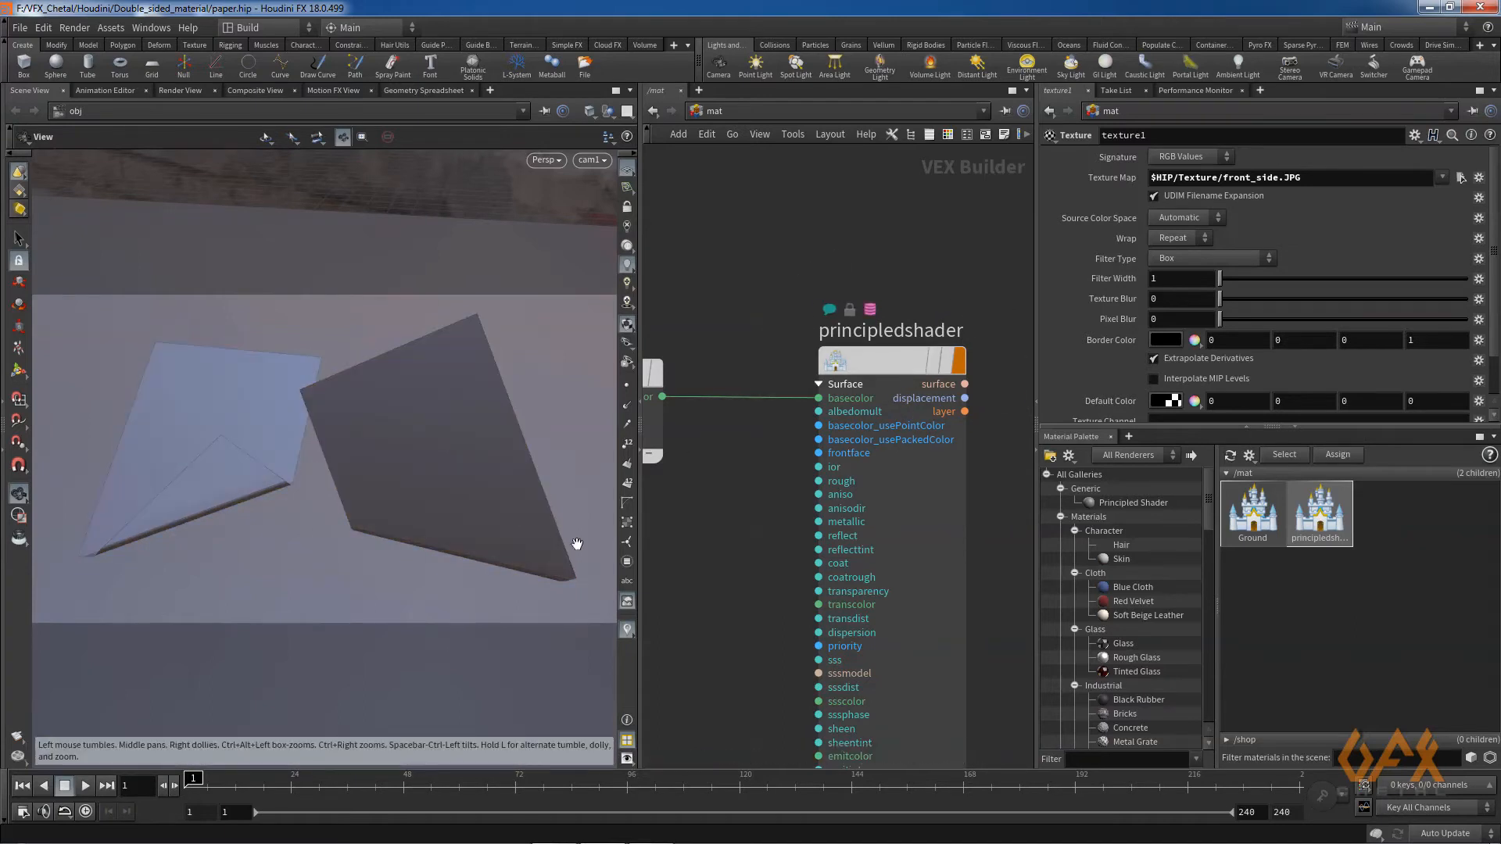
{"action": "left_click", "coordinate": [183, 90]}
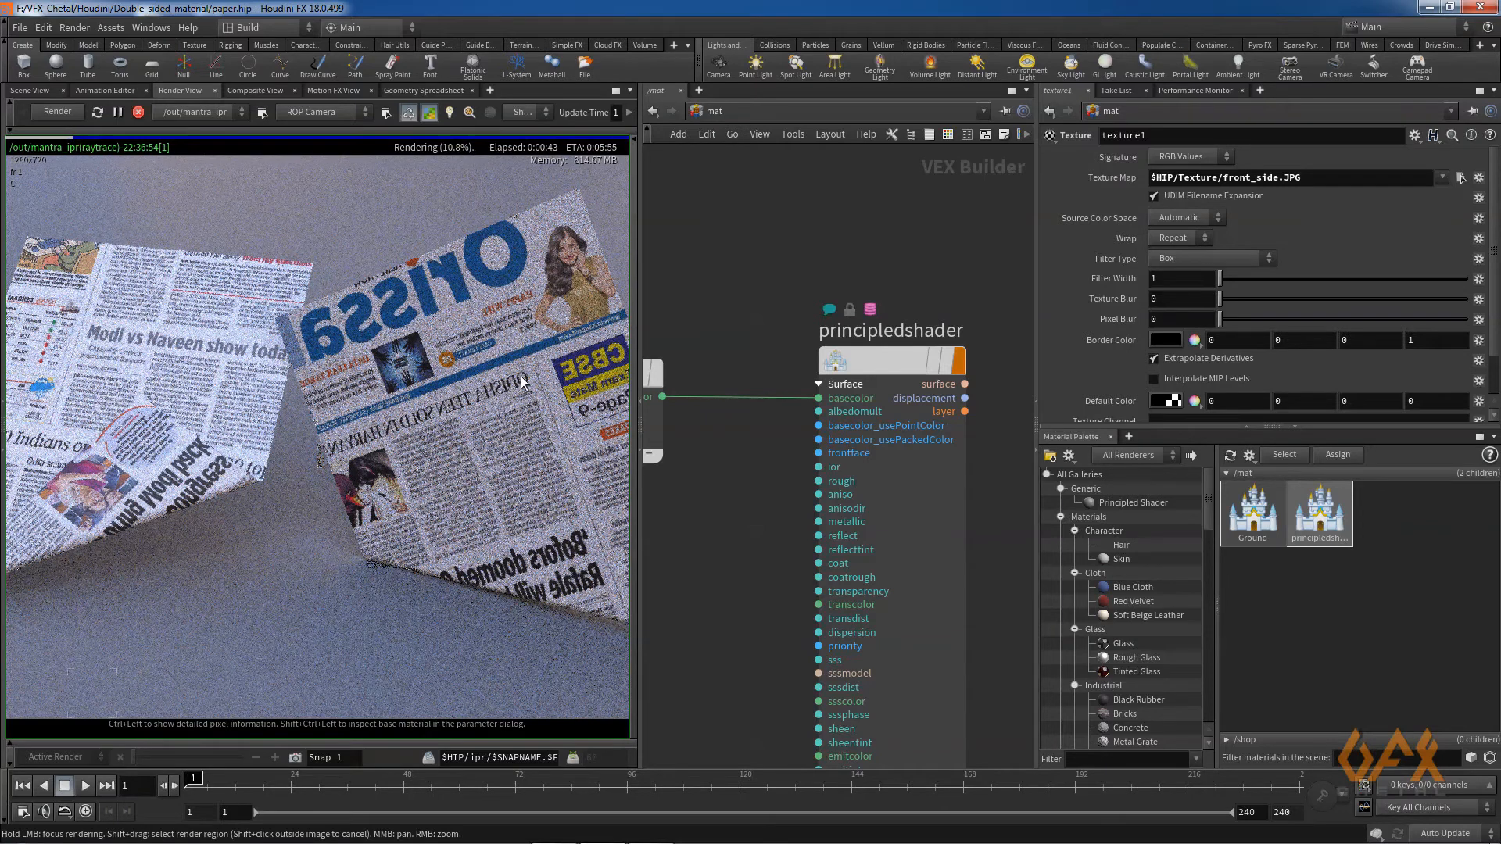
Set the UV Orientation of texture2, the back-side texture, to Flip U.
{"action": "middle_click_drag", "start_coordinate": [724, 495], "coordinate": [950, 453]}
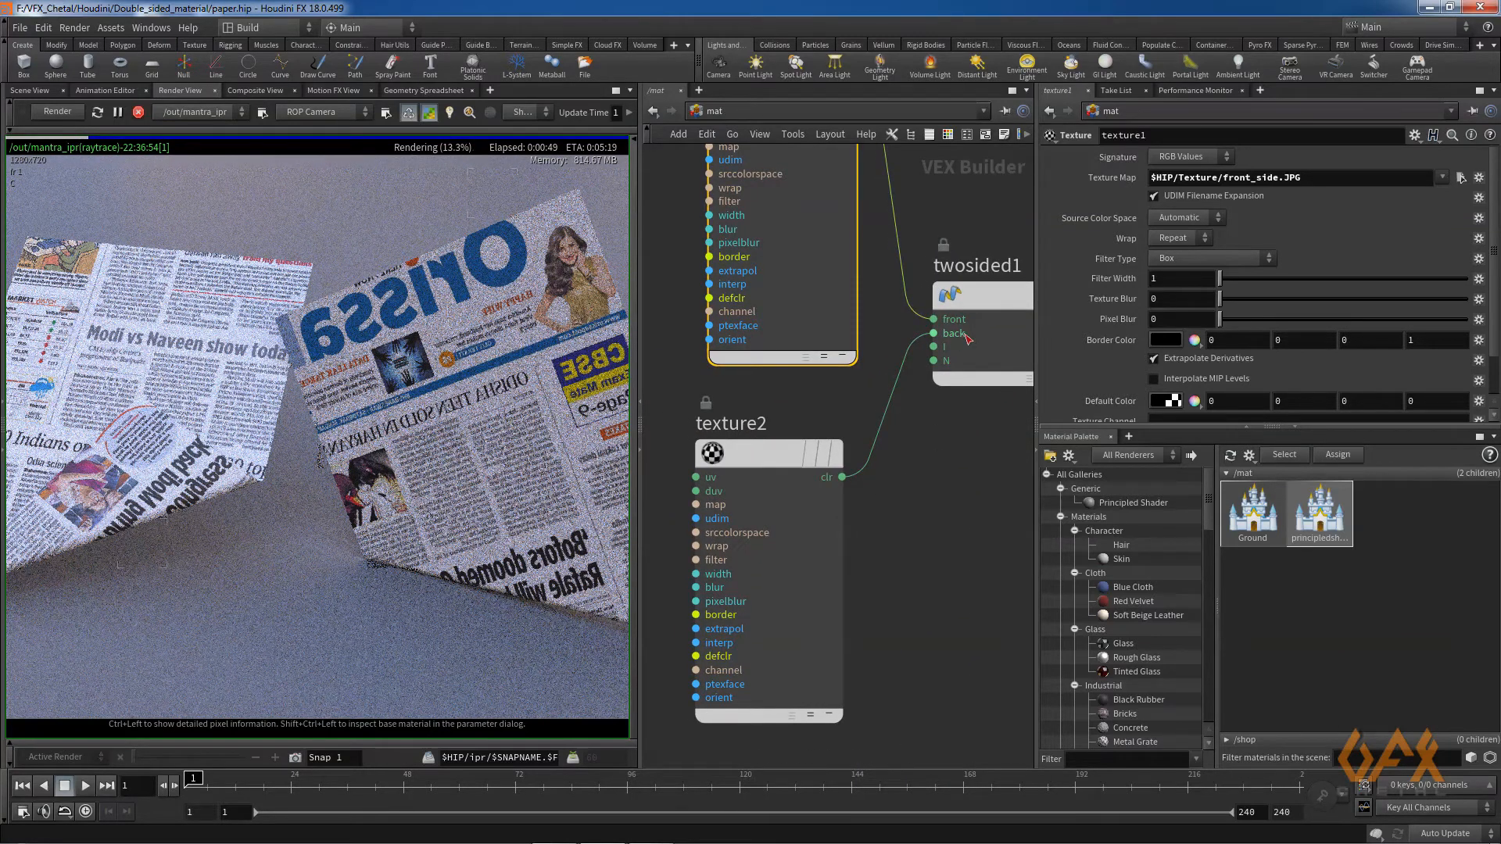
{"action": "mouse_move", "coordinate": [759, 453]}
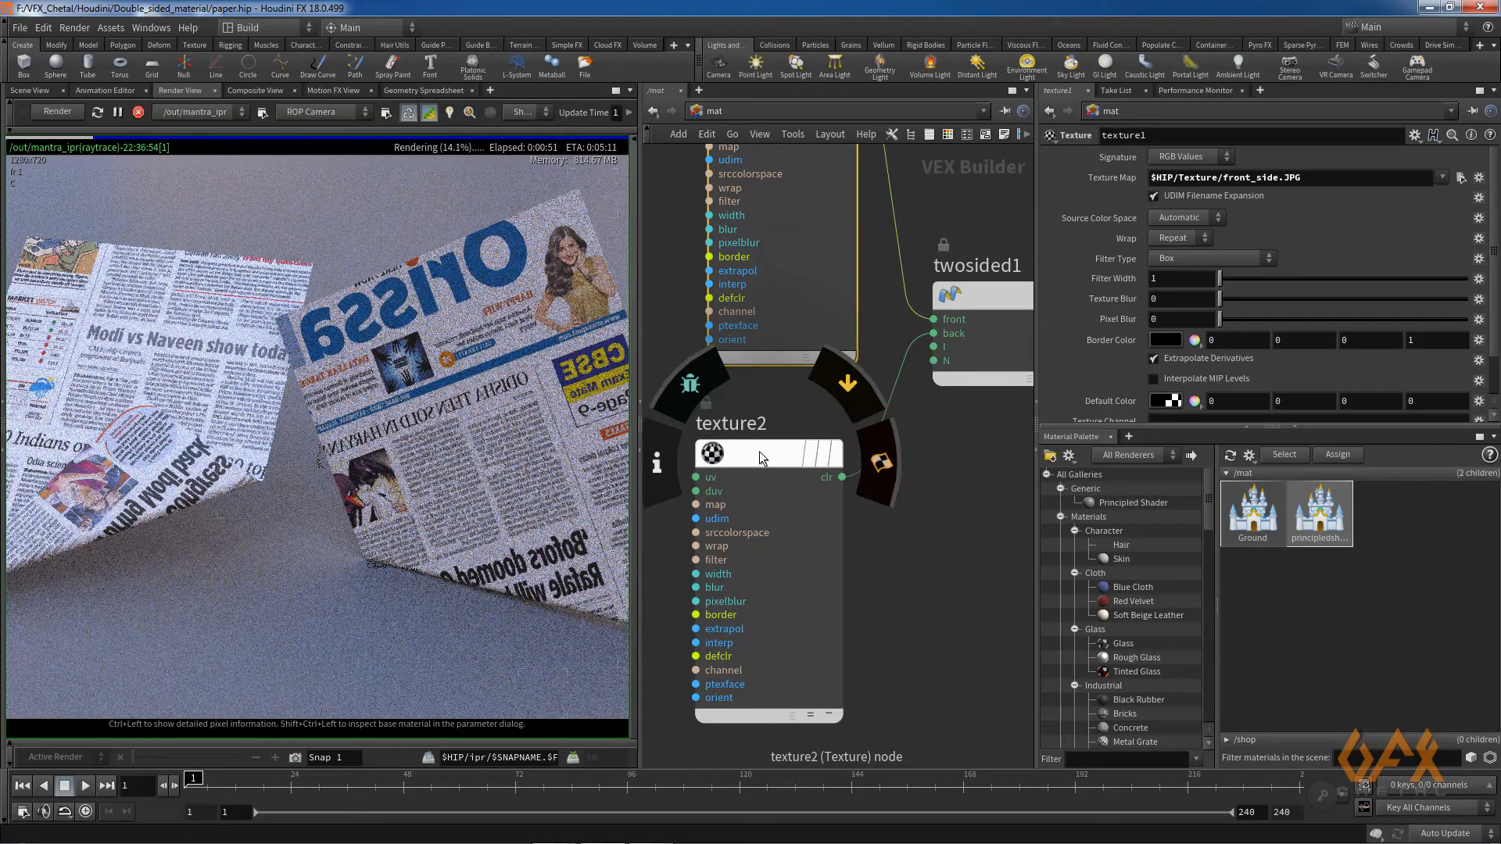
{"action": "left_click", "coordinate": [758, 452]}
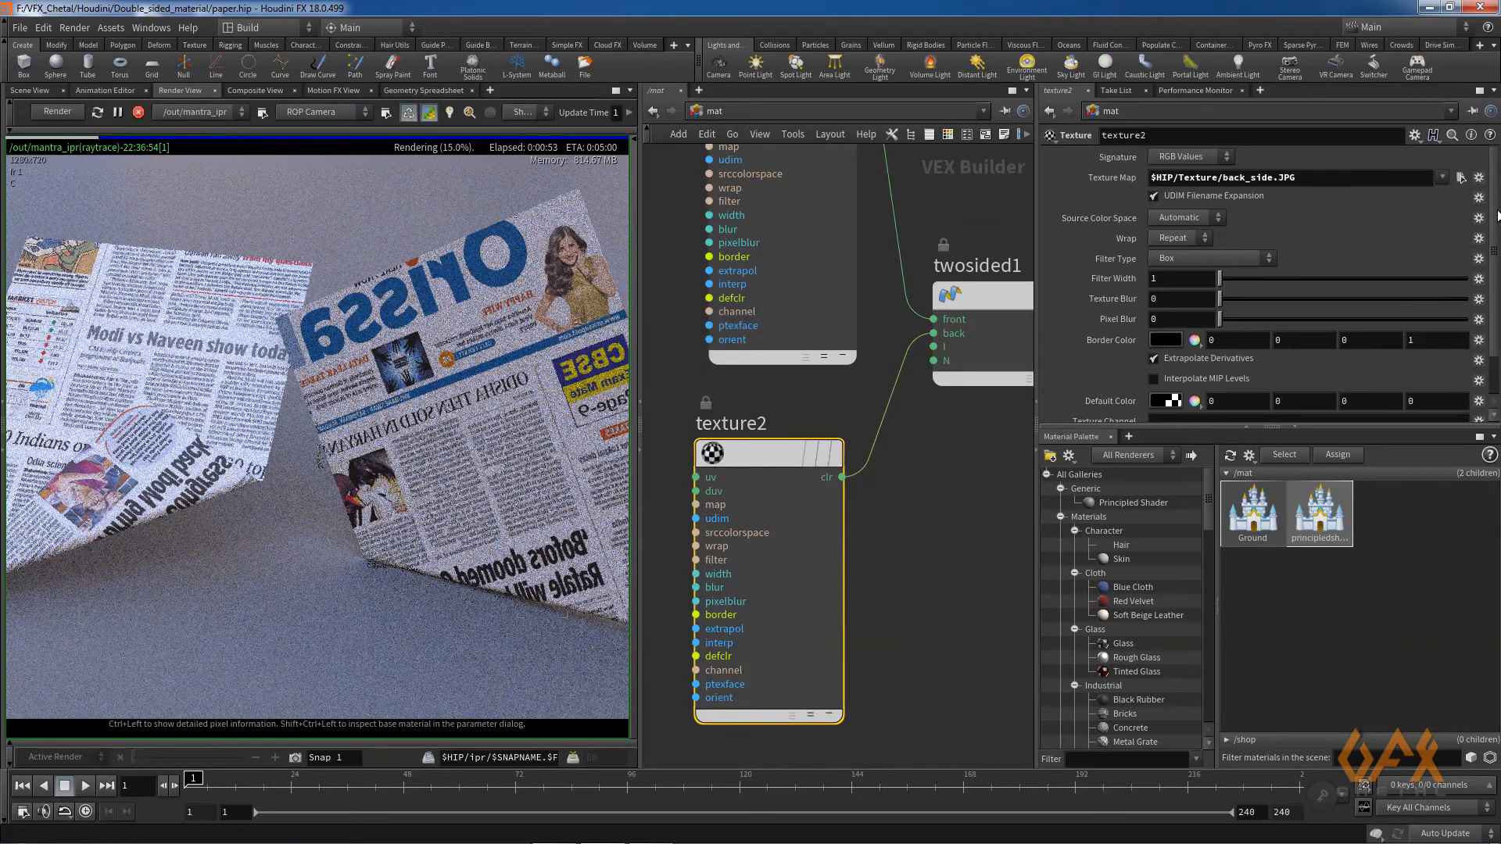
{"action": "scroll", "coordinate": [1498, 215], "scroll_direction": "down", "scroll_amount": 2}
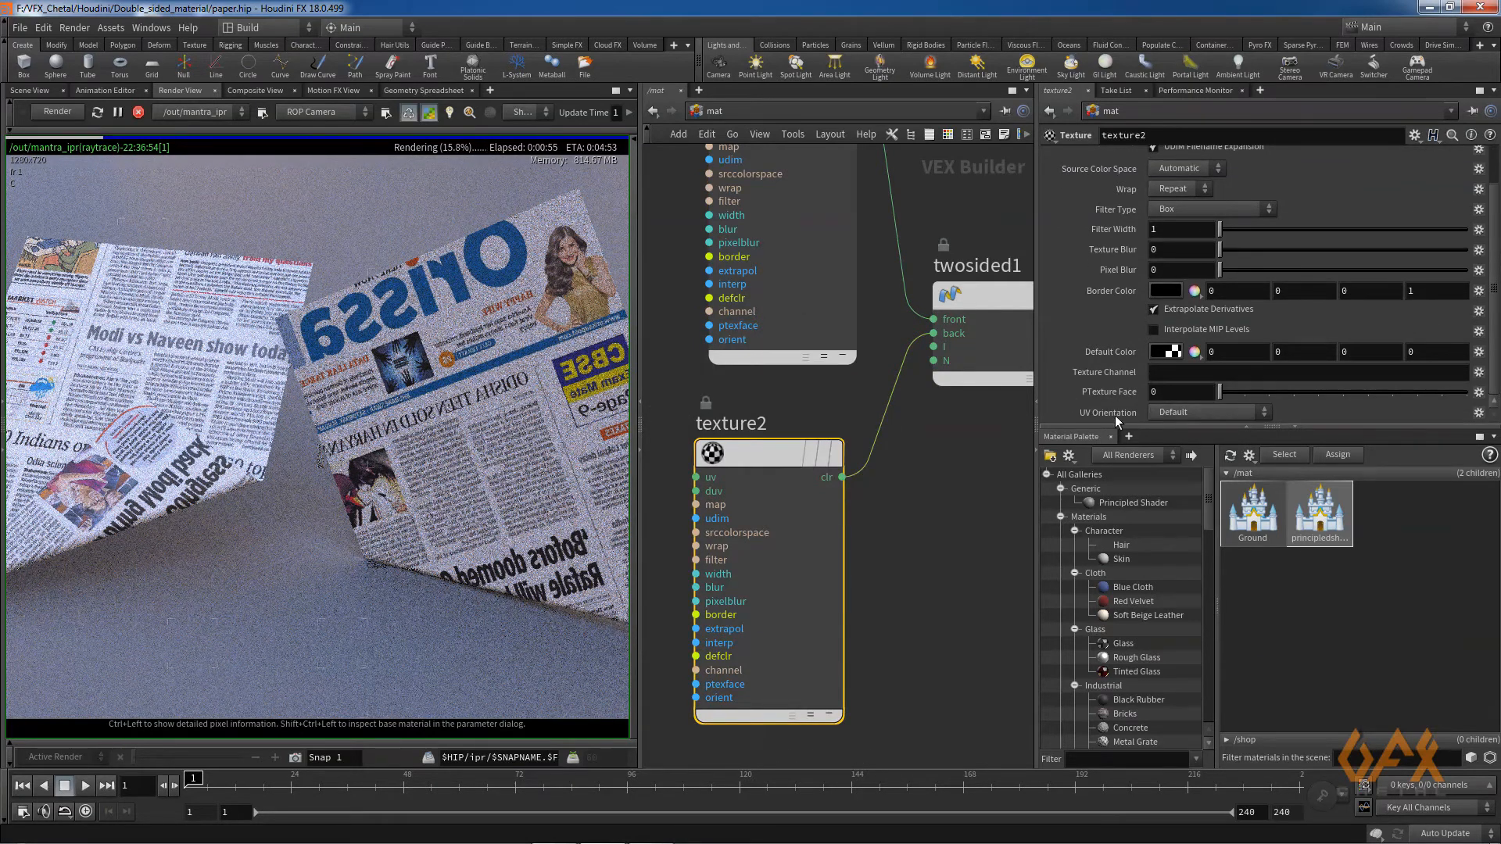
{"action": "left_click", "coordinate": [1193, 413]}
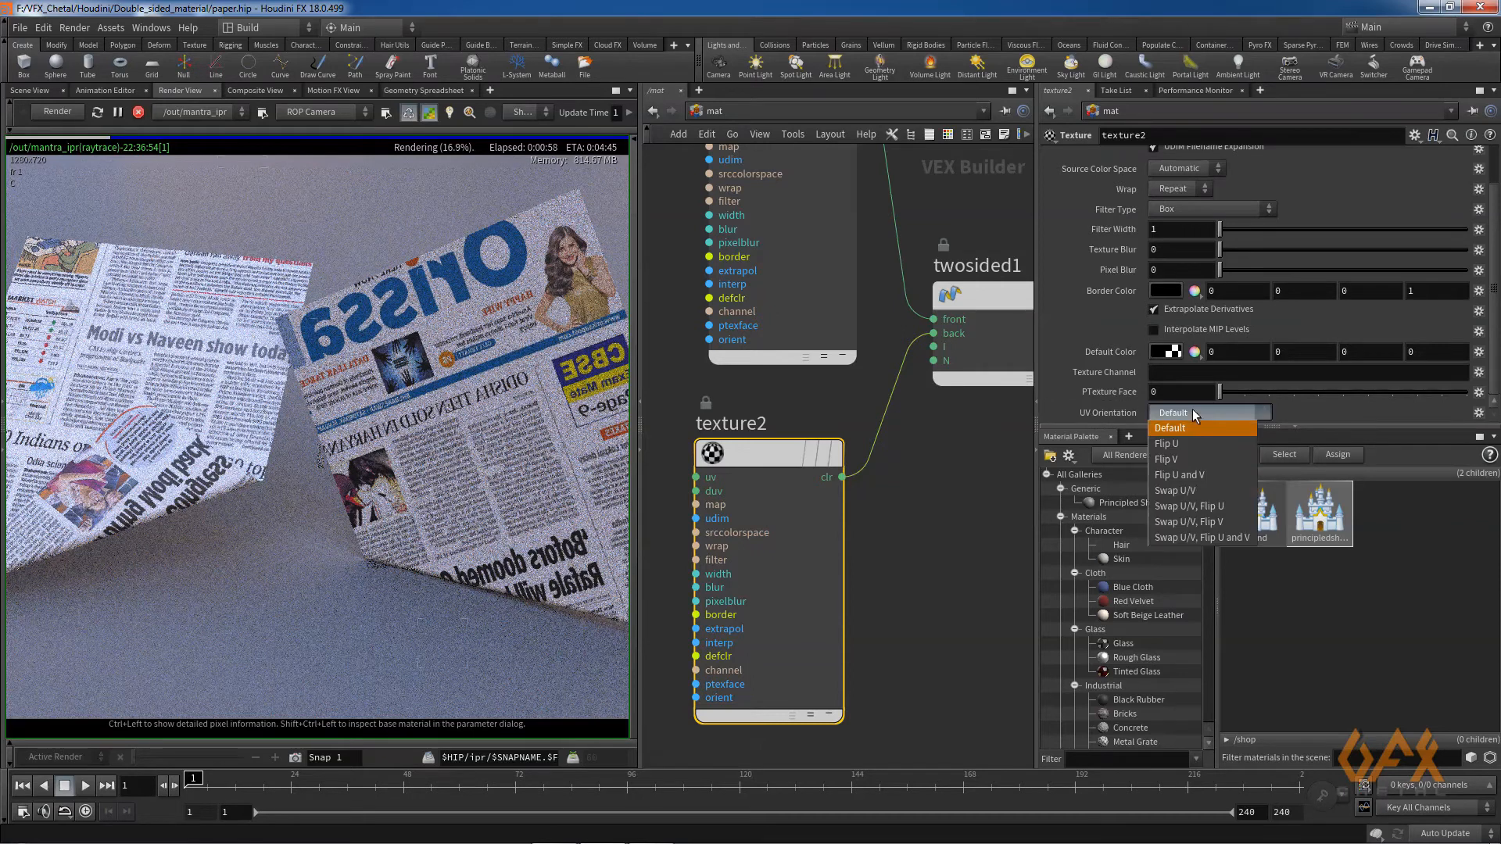
{"action": "left_click", "coordinate": [1167, 443]}
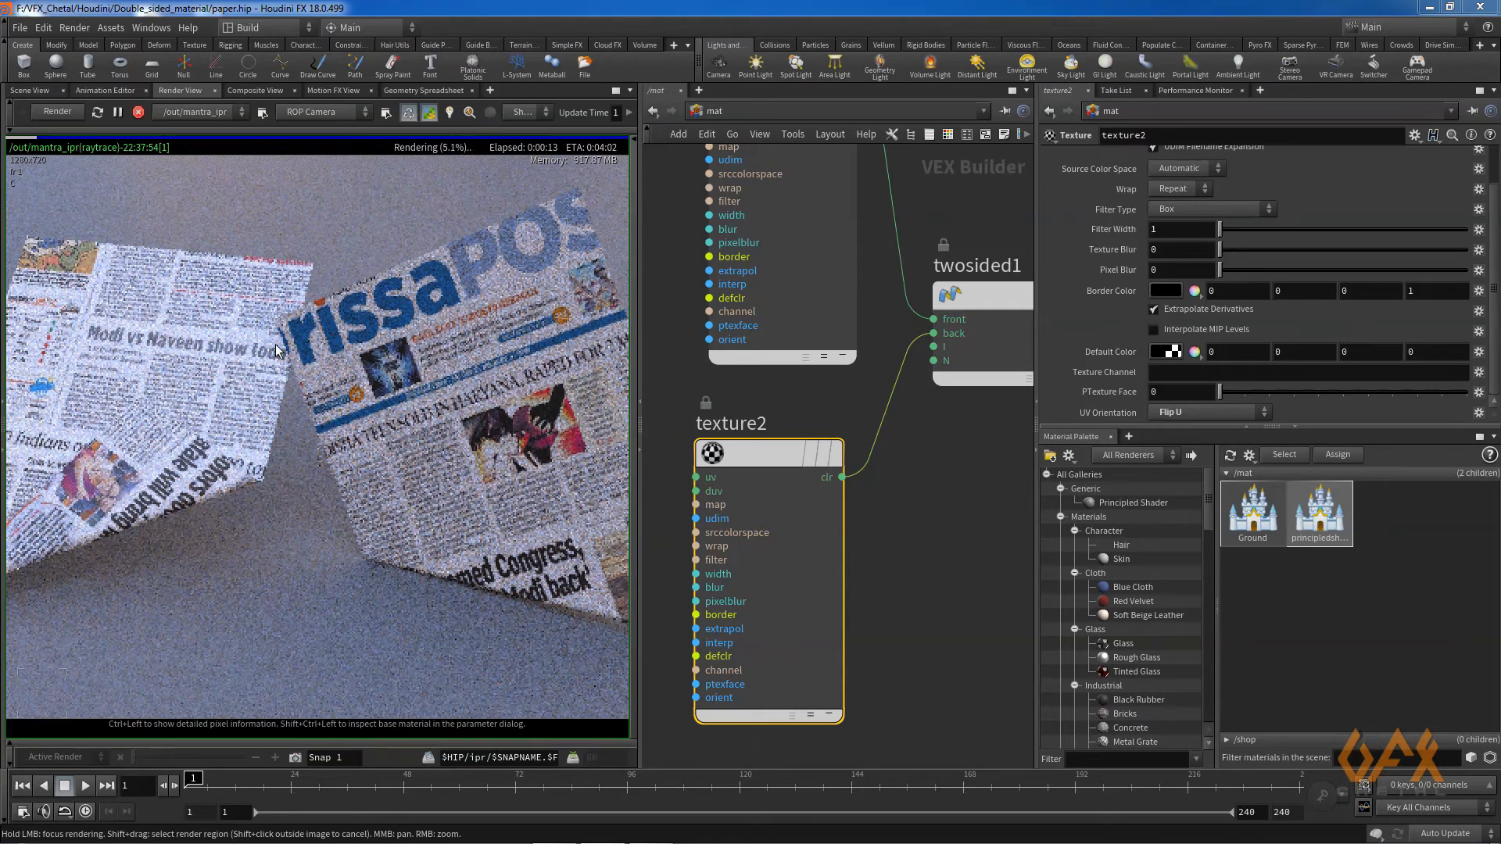
{"action": "middle_click_drag", "start_coordinate": [968, 467], "coordinate": [752, 494]}
{"action": "scroll", "coordinate": [865, 484], "scroll_direction": "down", "scroll_amount": 2}
{"action": "middle_click_drag", "start_coordinate": [854, 336], "coordinate": [889, 323]}
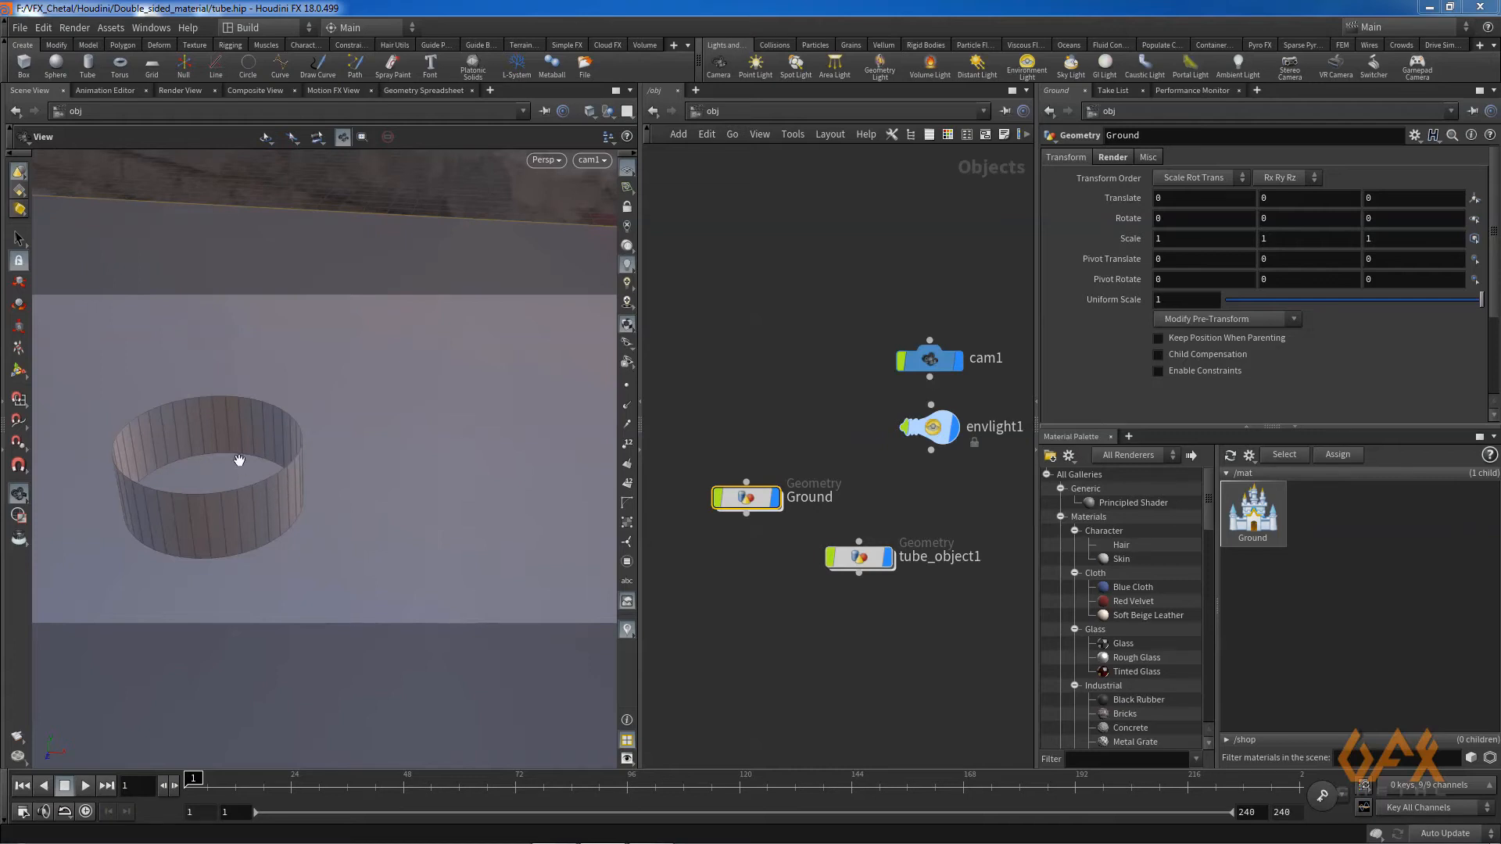
Add the Metal Grate and Copper gallery materials to the tube scene's /mat network.
{"action": "middle_click_drag", "start_coordinate": [863, 420], "coordinate": [821, 397]}
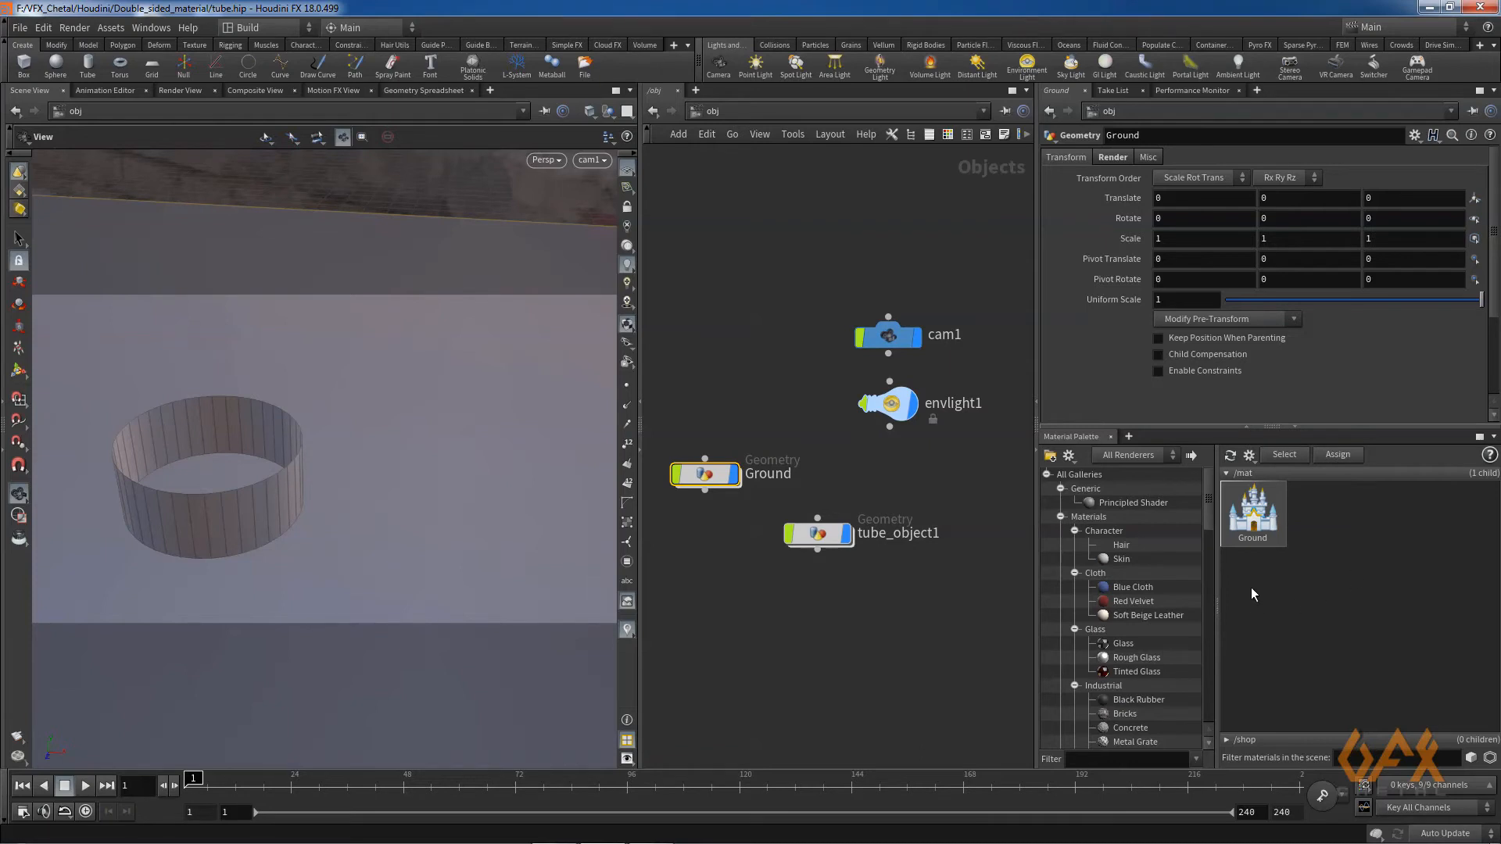
{"action": "left_click_drag", "start_coordinate": [1209, 495], "coordinate": [1210, 536]}
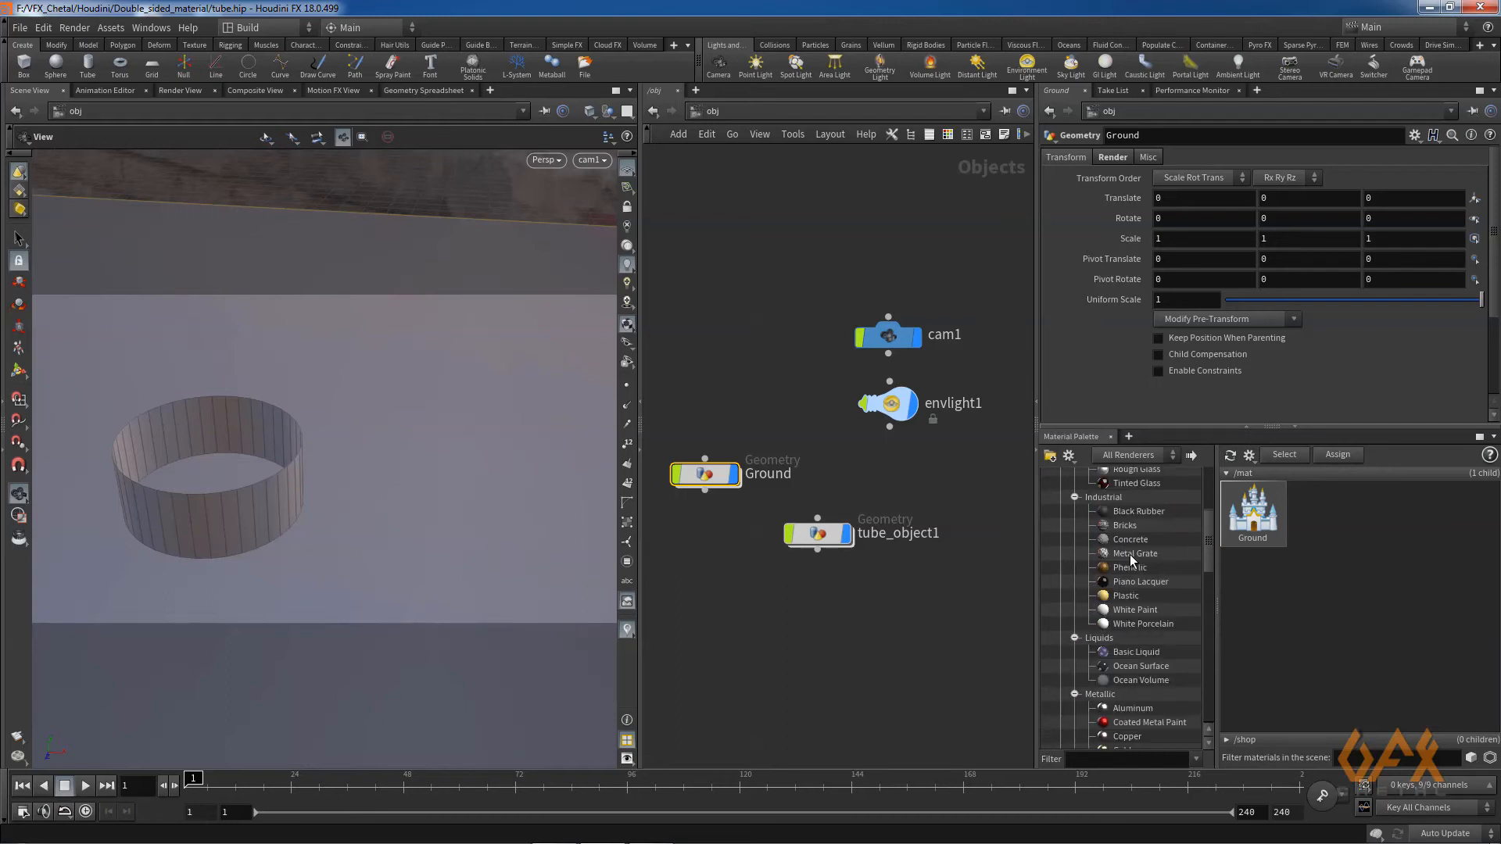
{"action": "left_click", "coordinate": [1134, 553]}
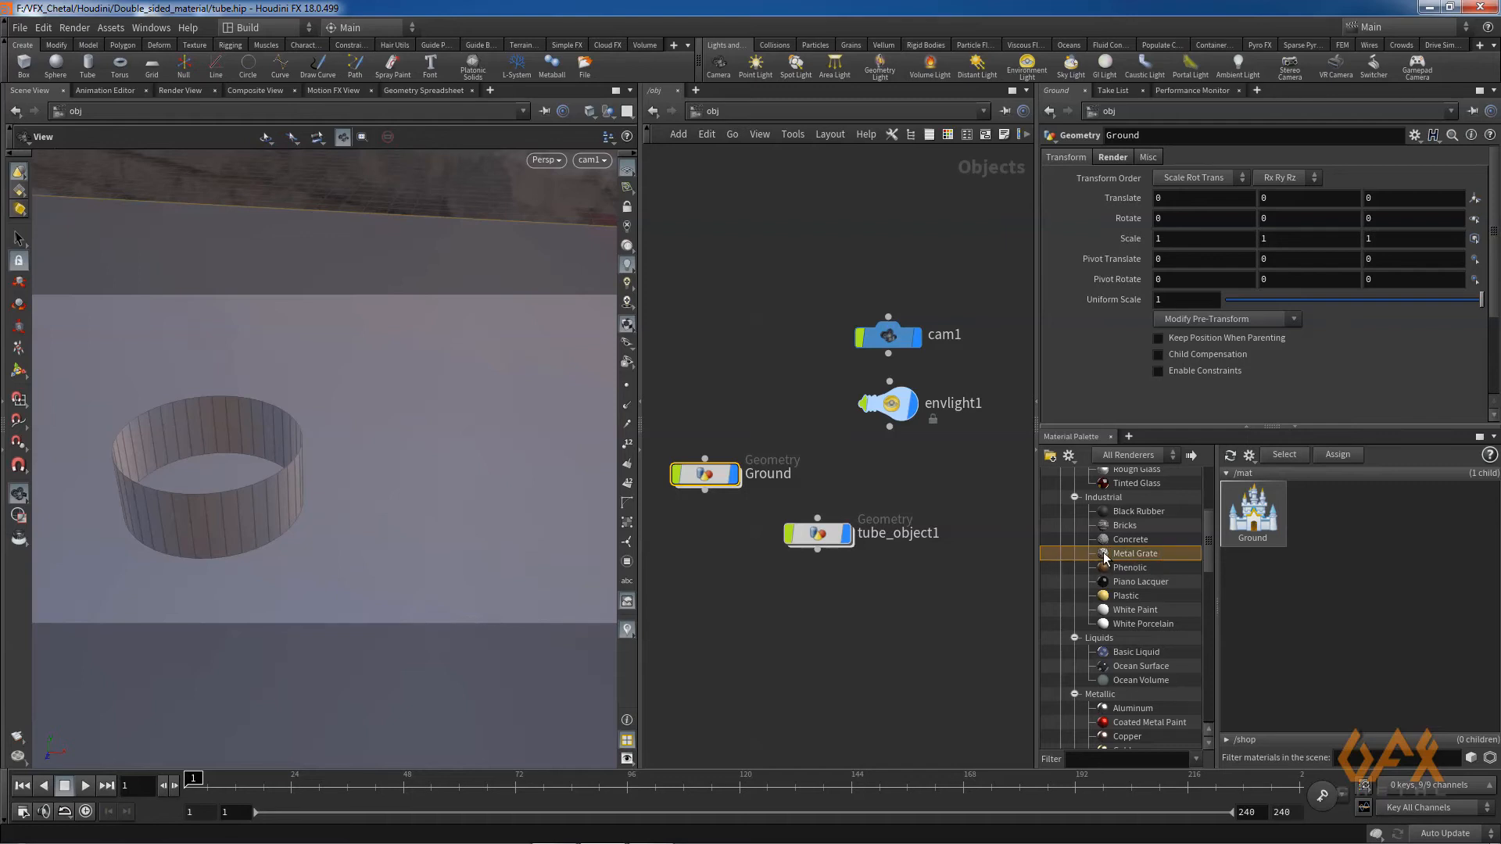
{"action": "left_click_drag", "start_coordinate": [1106, 554], "coordinate": [1359, 517]}
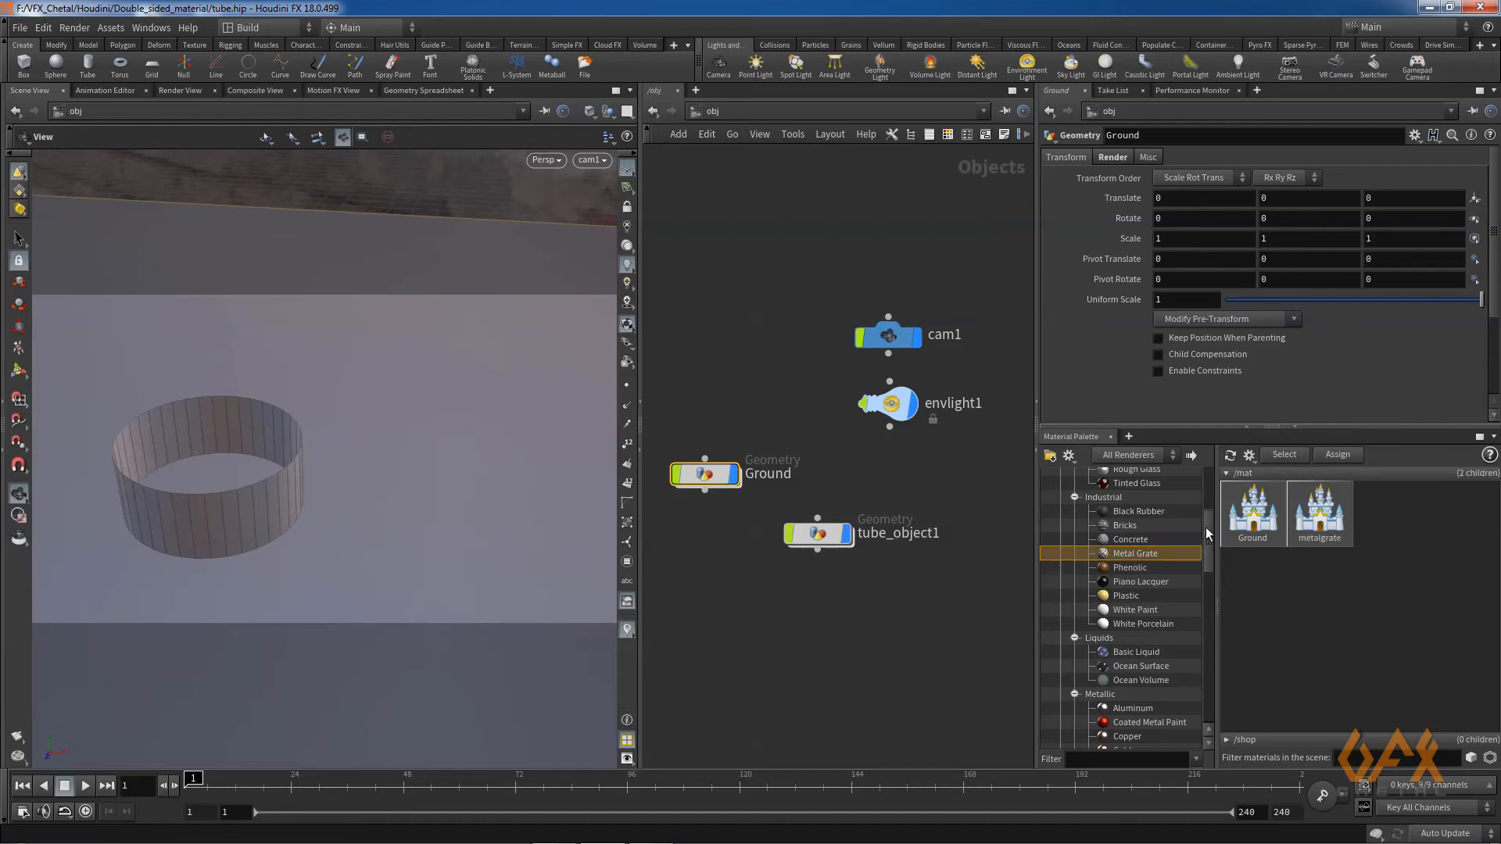
{"action": "mouse_move", "coordinate": [1206, 534]}
{"action": "left_mouse_down"}
{"action": "mouse_move", "coordinate": [1209, 518]}
{"action": "mouse_move", "coordinate": [1209, 563]}
{"action": "left_mouse_up"}
{"action": "left_click", "coordinate": [1104, 609]}
{"action": "left_click_drag", "start_coordinate": [1103, 607], "coordinate": [1387, 540]}
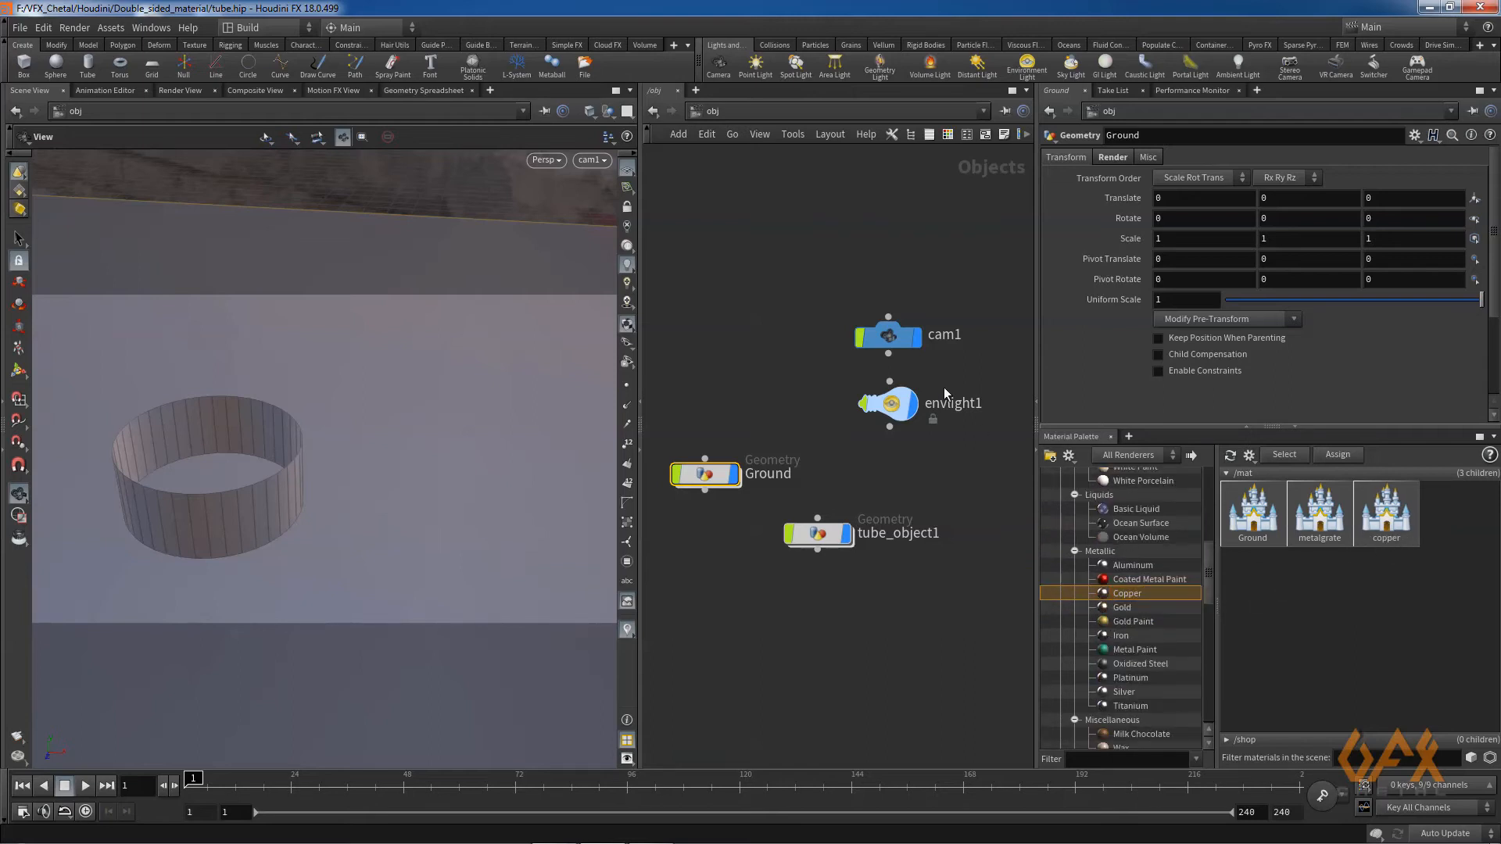
Open the material network and arrange the metalgrate shader directly above the copper shader.
{"action": "double_click", "coordinate": [1316, 512]}
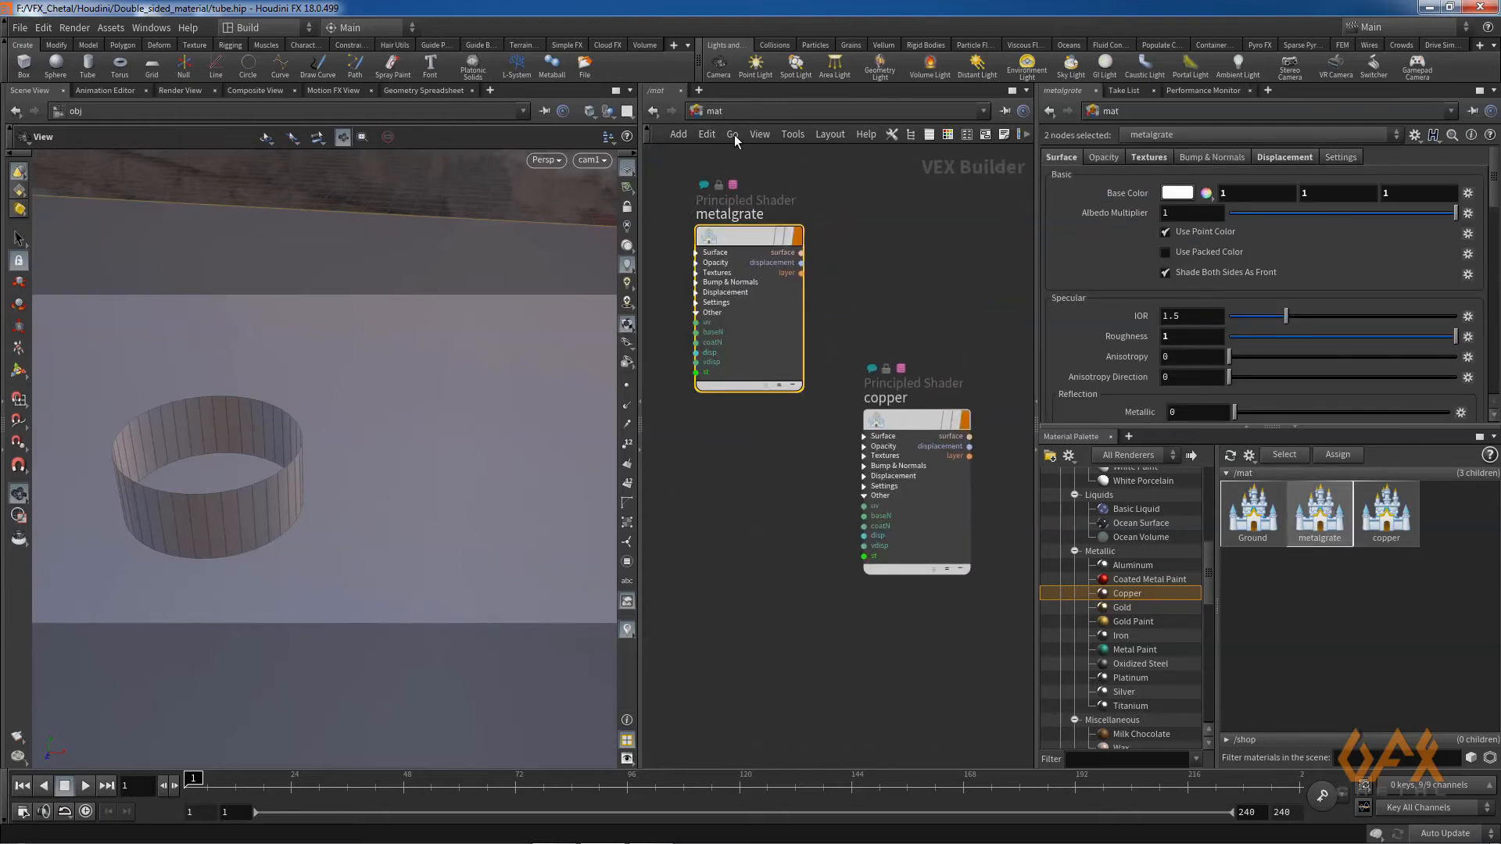
{"action": "mouse_move", "coordinate": [787, 423]}
{"action": "middle_mouse_down"}
{"action": "mouse_move", "coordinate": [739, 423]}
{"action": "mouse_move", "coordinate": [786, 424]}
{"action": "middle_mouse_up"}
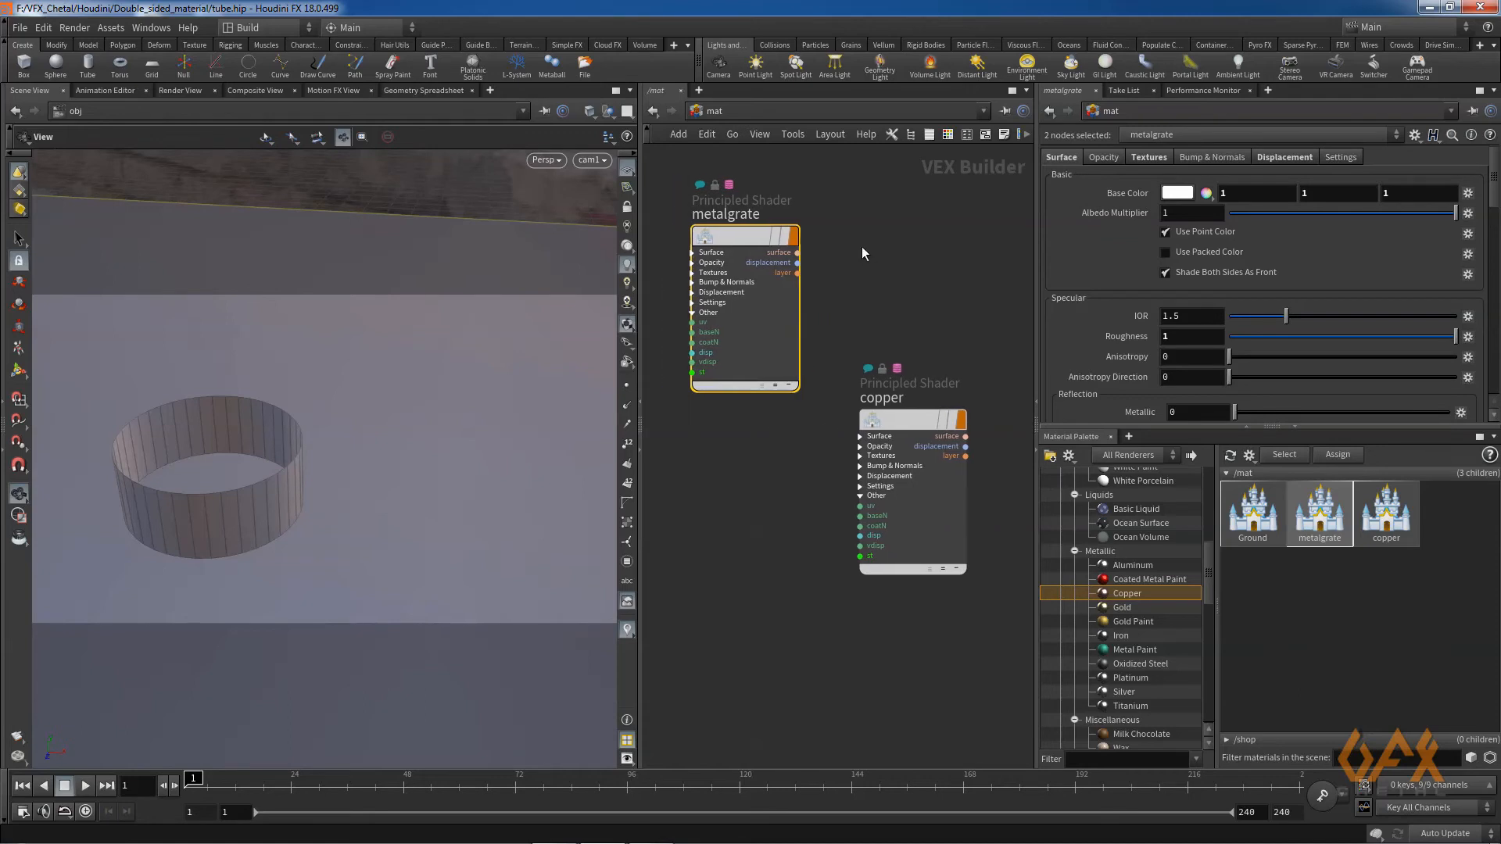
{"action": "middle_click_drag", "start_coordinate": [898, 254], "coordinate": [933, 253]}
{"action": "left_click_drag", "start_coordinate": [945, 422], "coordinate": [793, 465]}
{"action": "middle_click_drag", "start_coordinate": [711, 381], "coordinate": [740, 430]}
{"action": "scroll", "coordinate": [798, 427], "scroll_direction": "down", "scroll_amount": 3}
{"action": "scroll", "coordinate": [797, 377], "scroll_direction": "up", "scroll_amount": 3}
{"action": "middle_click_drag", "start_coordinate": [795, 375], "coordinate": [721, 338]}
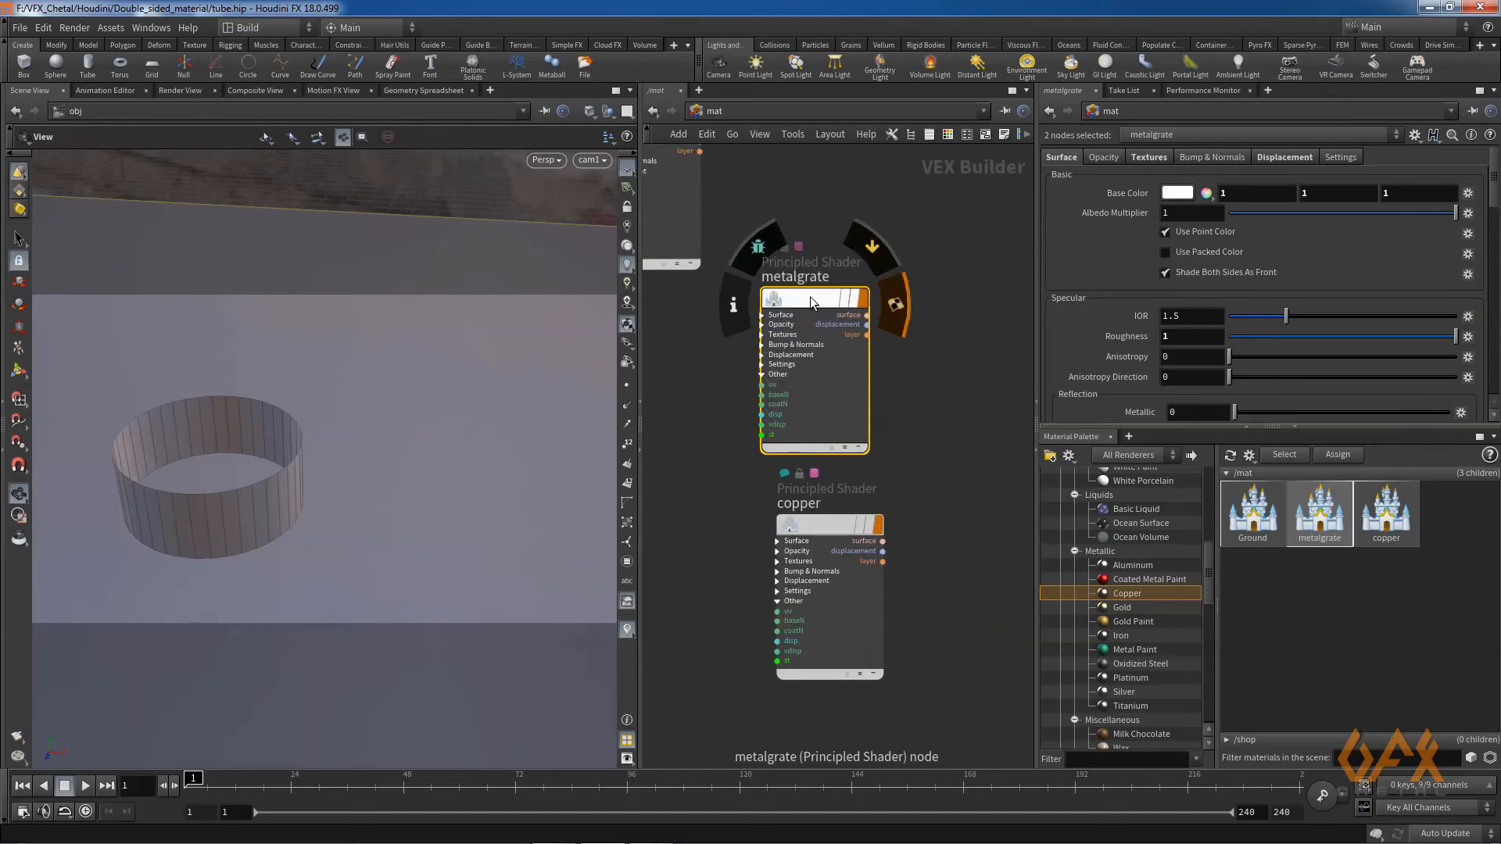
{"action": "left_click_drag", "start_coordinate": [808, 302], "coordinate": [825, 301]}
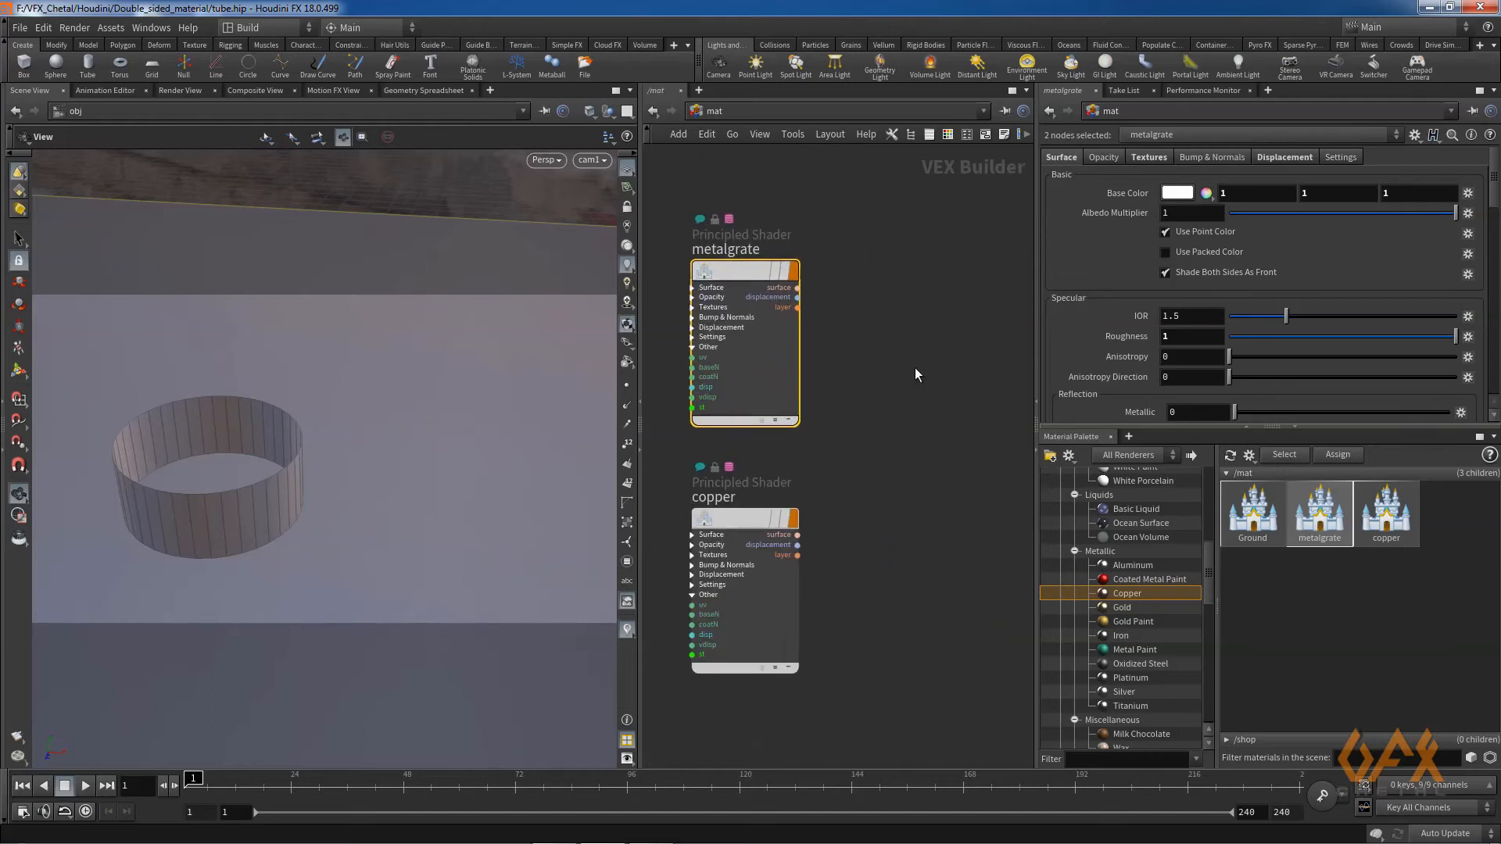
Add a Two Sided node beside the metalgrate and copper shaders.
{"action": "left_click", "coordinate": [914, 369]}
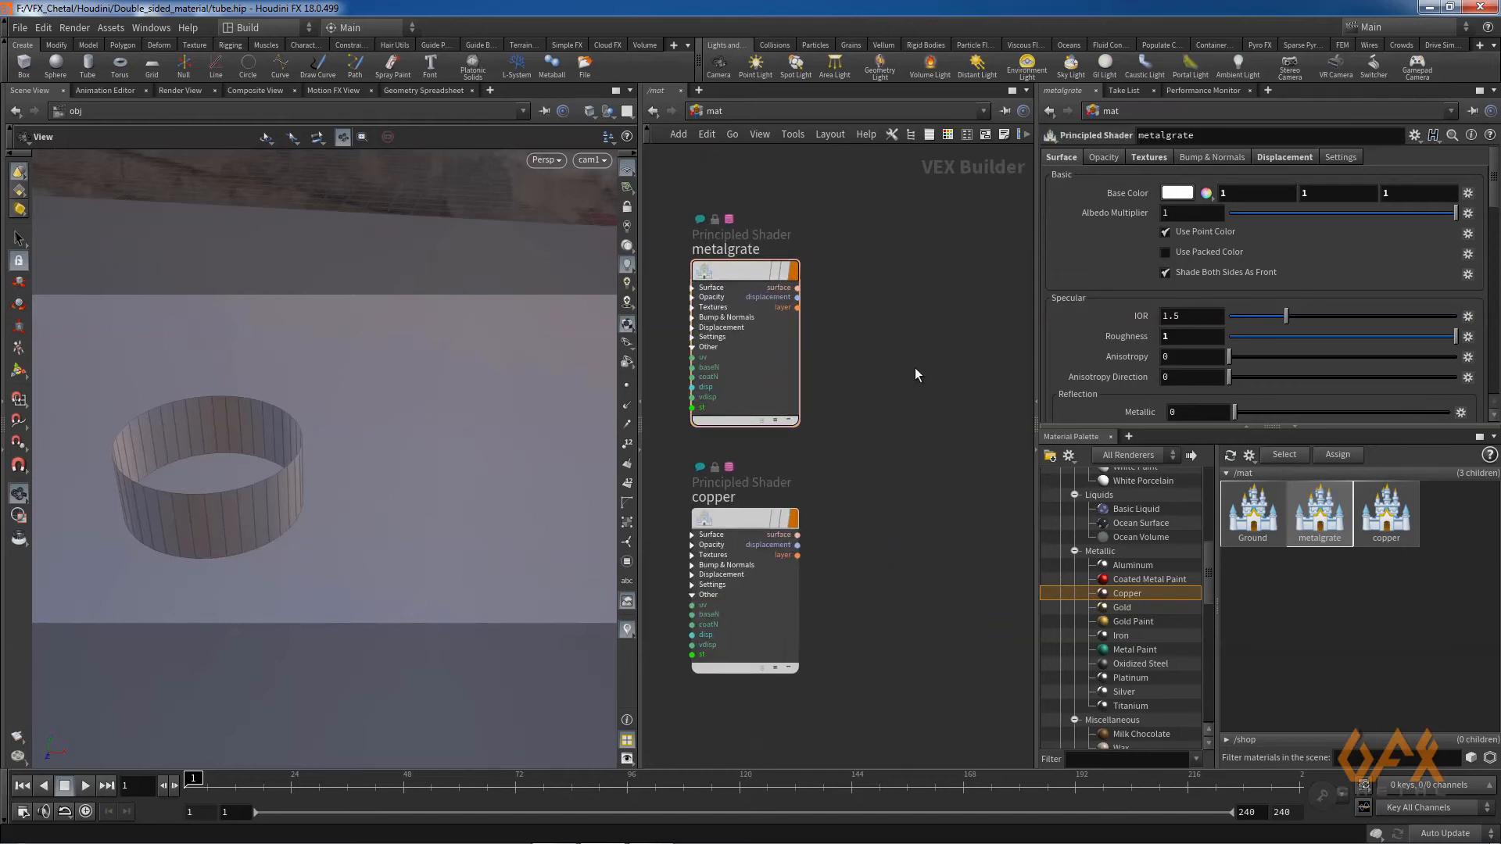
{"action": "key", "text": "Tab"}
{"action": "type", "text": "tw"}
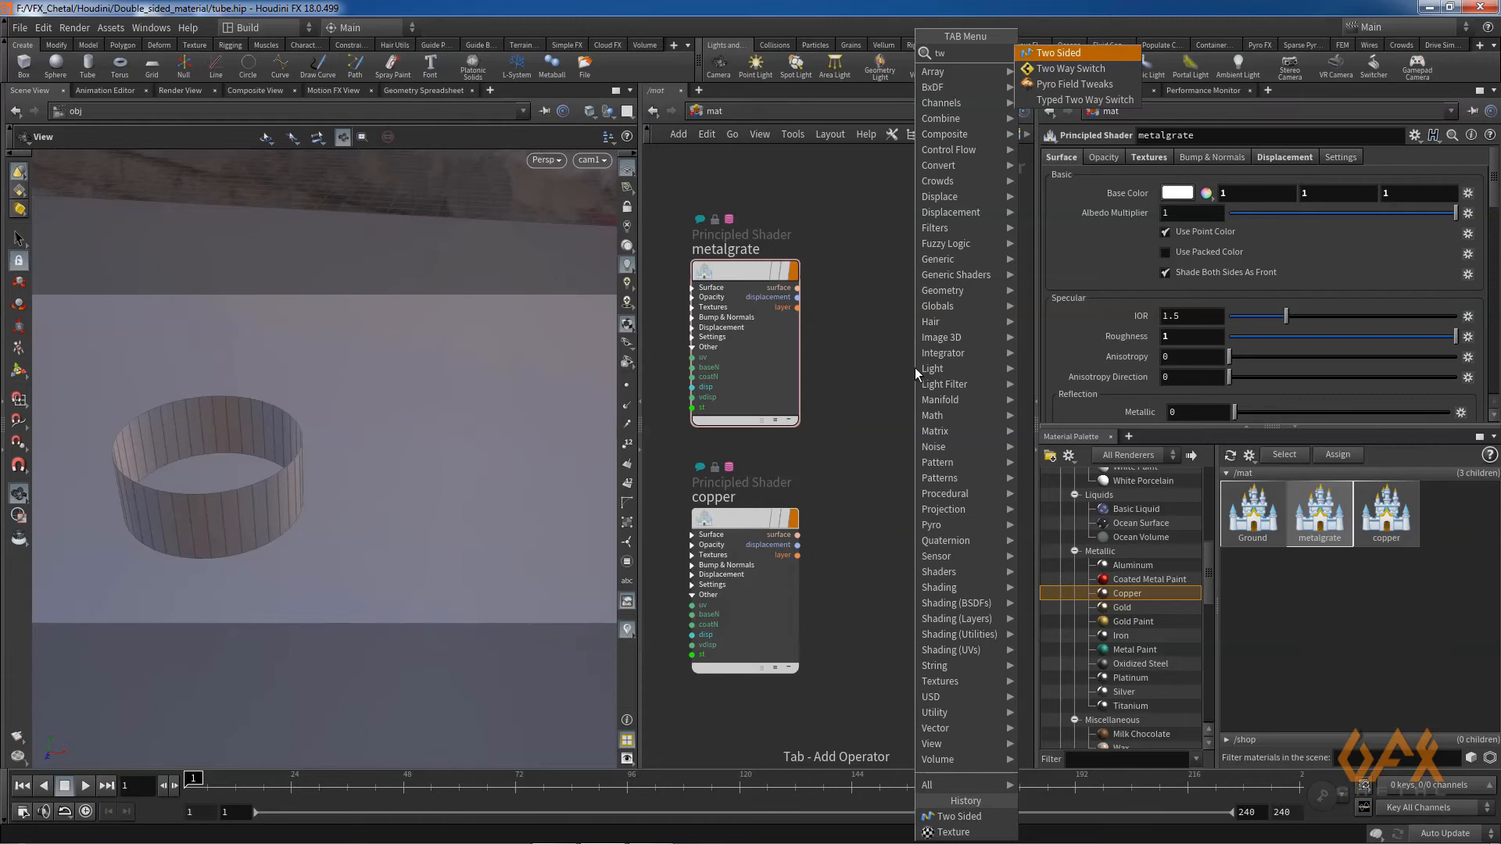
{"action": "key", "text": "Return"}
{"action": "left_click", "coordinate": [914, 368]}
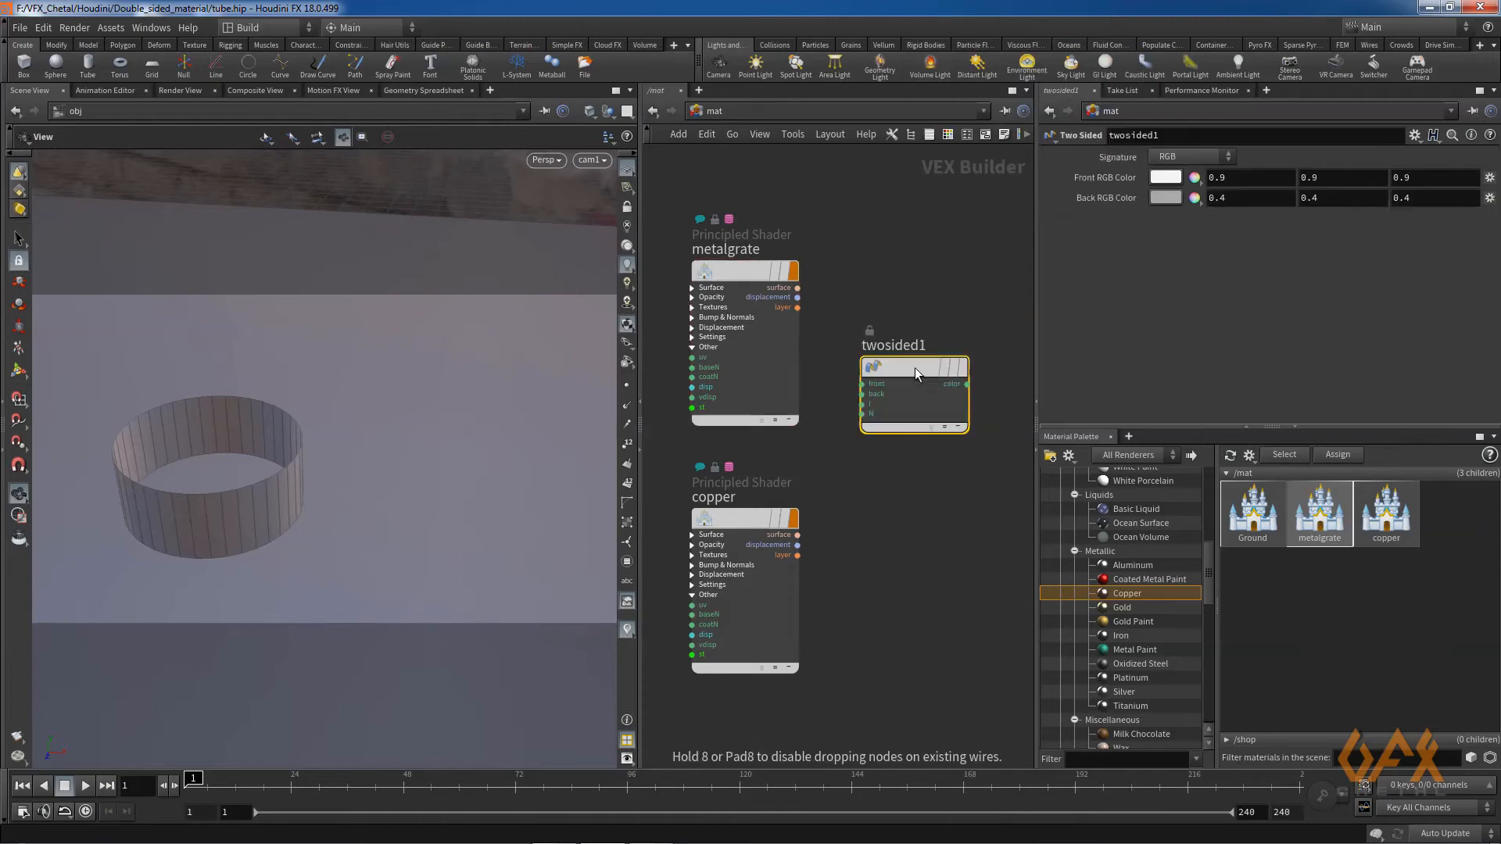
Wire the metalgrate shader's layer output to the Two Sided node's front input.
{"action": "scroll", "coordinate": [907, 290], "scroll_direction": "up", "scroll_amount": 4}
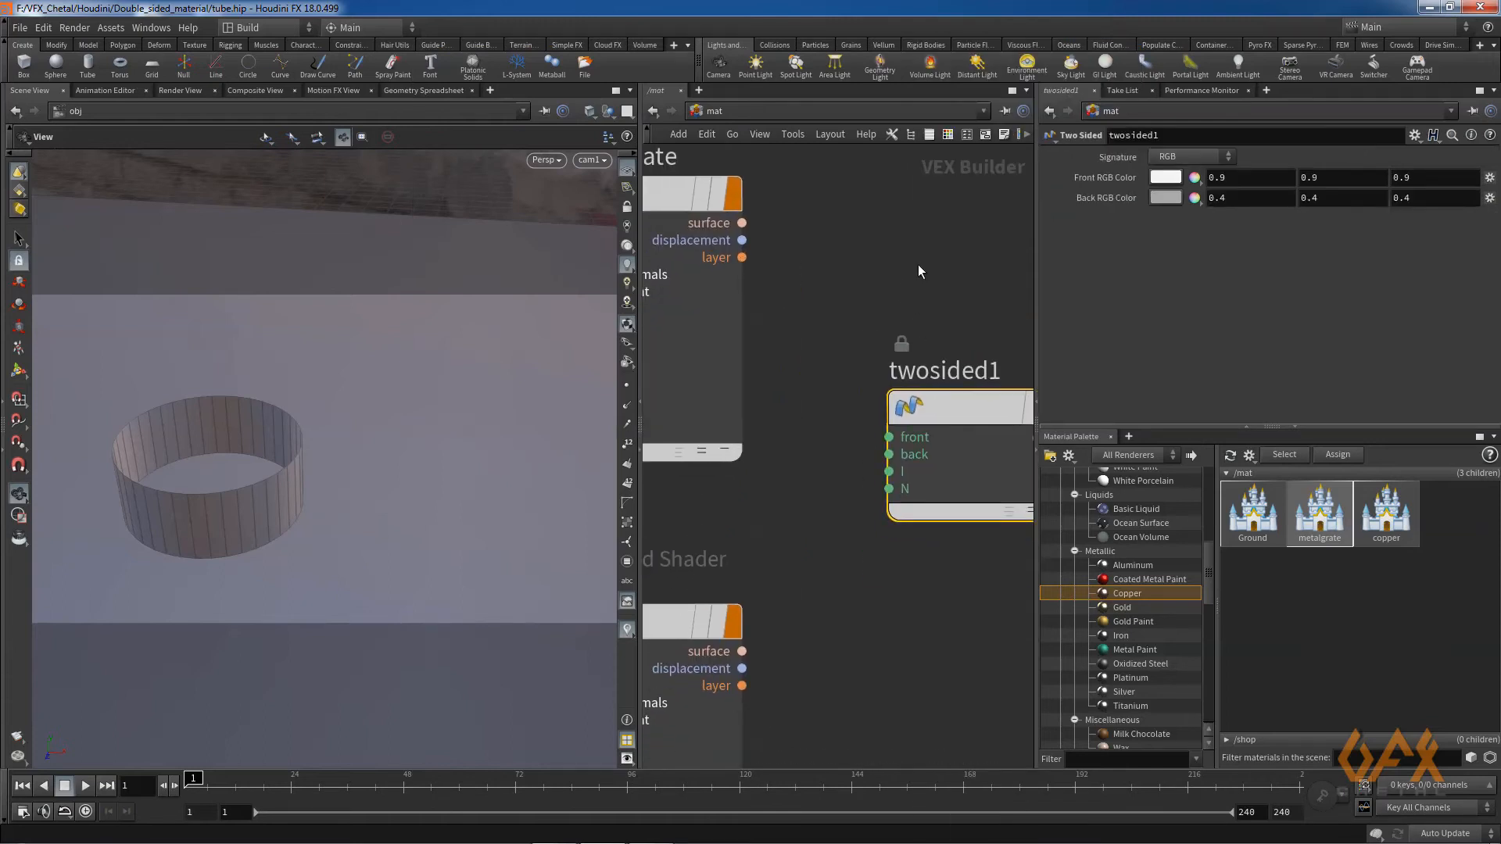
{"action": "middle_click_drag", "start_coordinate": [841, 284], "coordinate": [894, 307]}
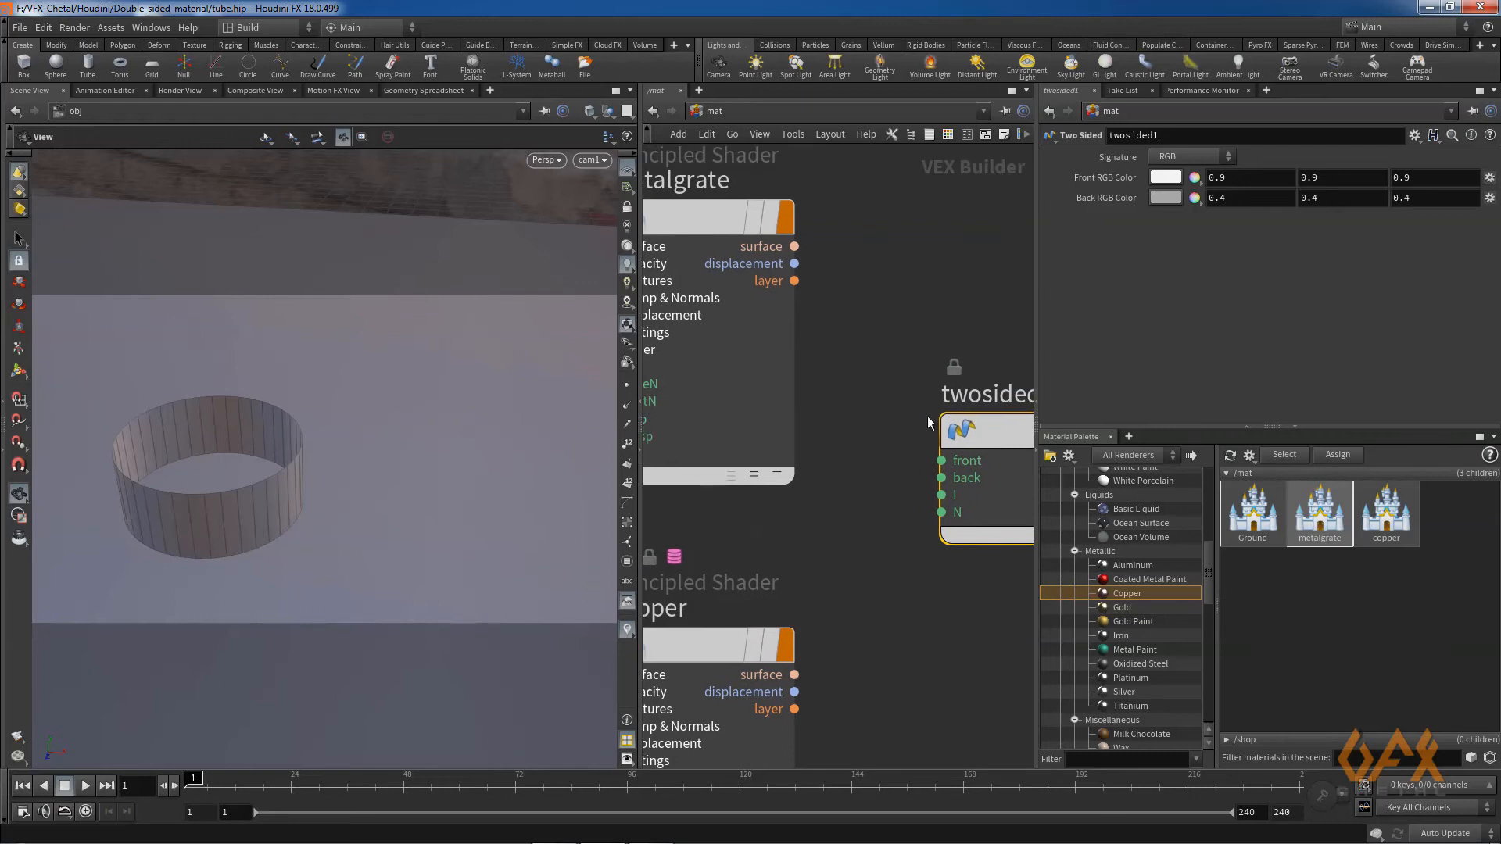
{"action": "middle_click_drag", "start_coordinate": [928, 367], "coordinate": [866, 349]}
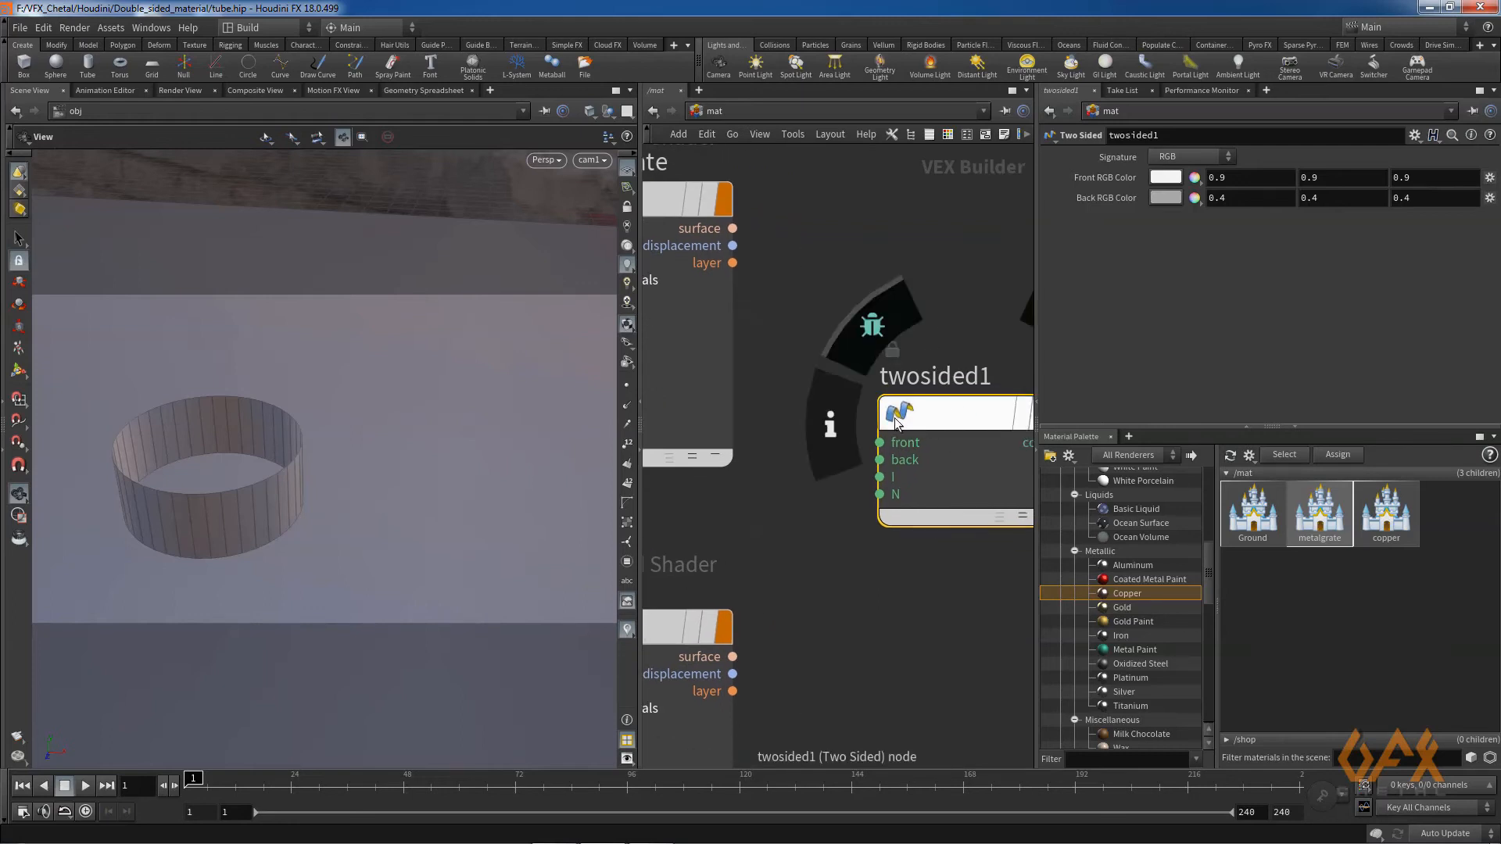
{"action": "middle_click_drag", "start_coordinate": [793, 251], "coordinate": [813, 249]}
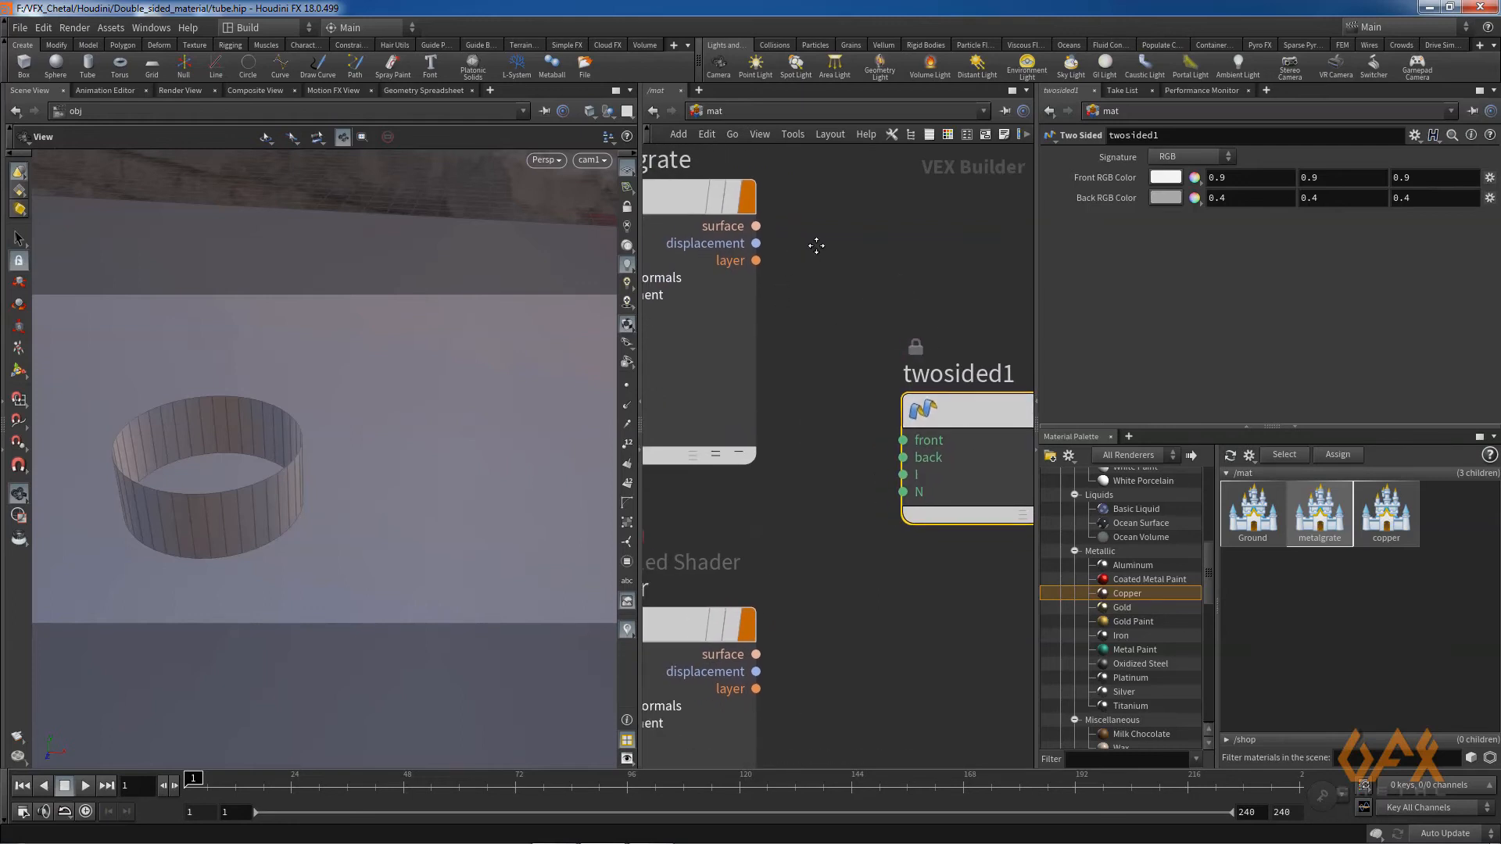
{"action": "left_click", "coordinate": [756, 261]}
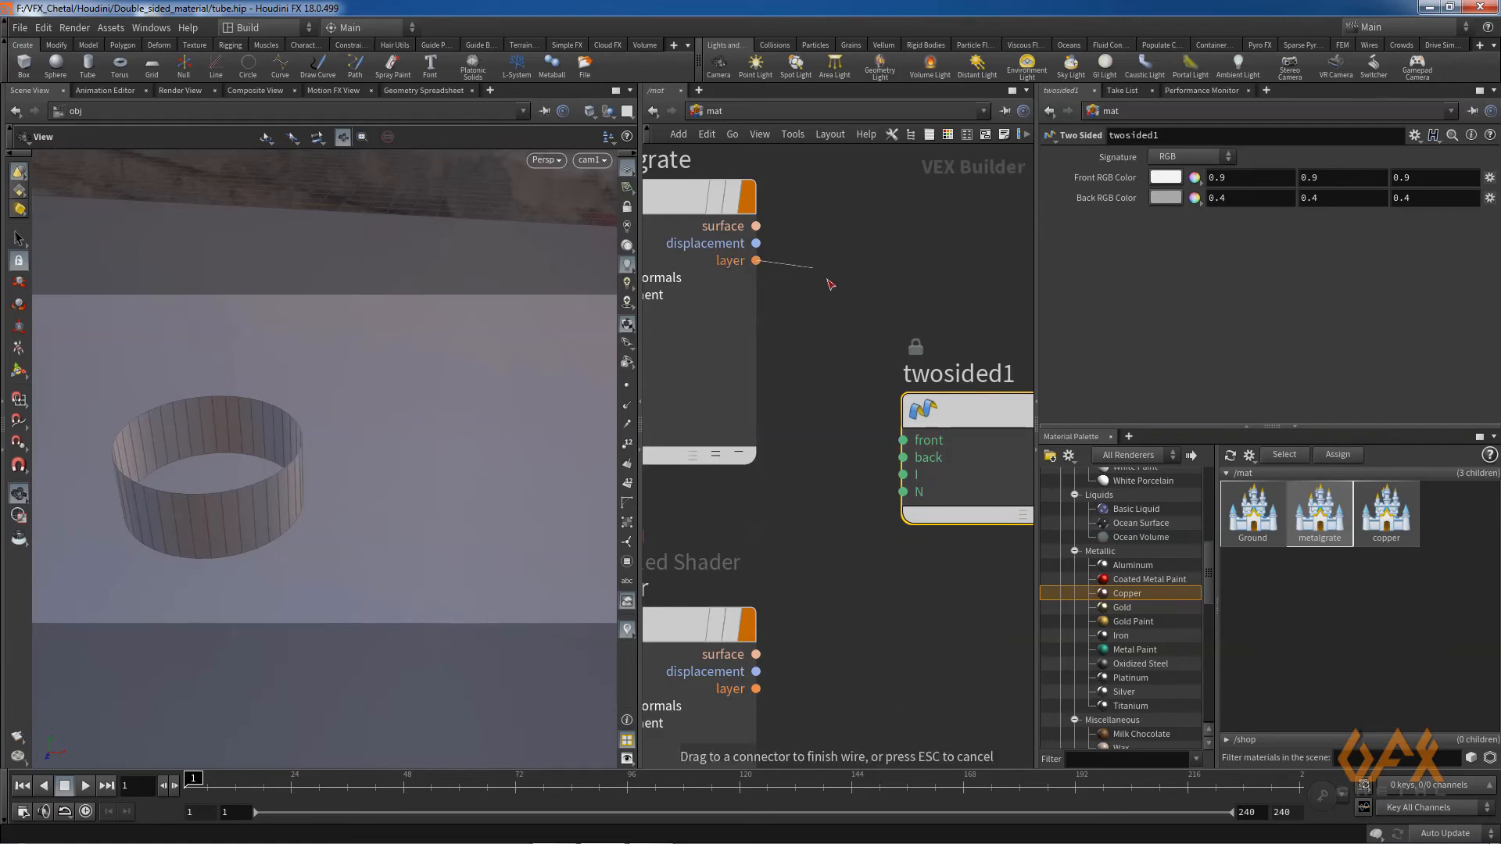
{"action": "left_click", "coordinate": [903, 440]}
Wire the copper shader's layer output to the Two Sided node's back input.
{"action": "scroll", "coordinate": [780, 526], "scroll_direction": "down", "scroll_amount": 3}
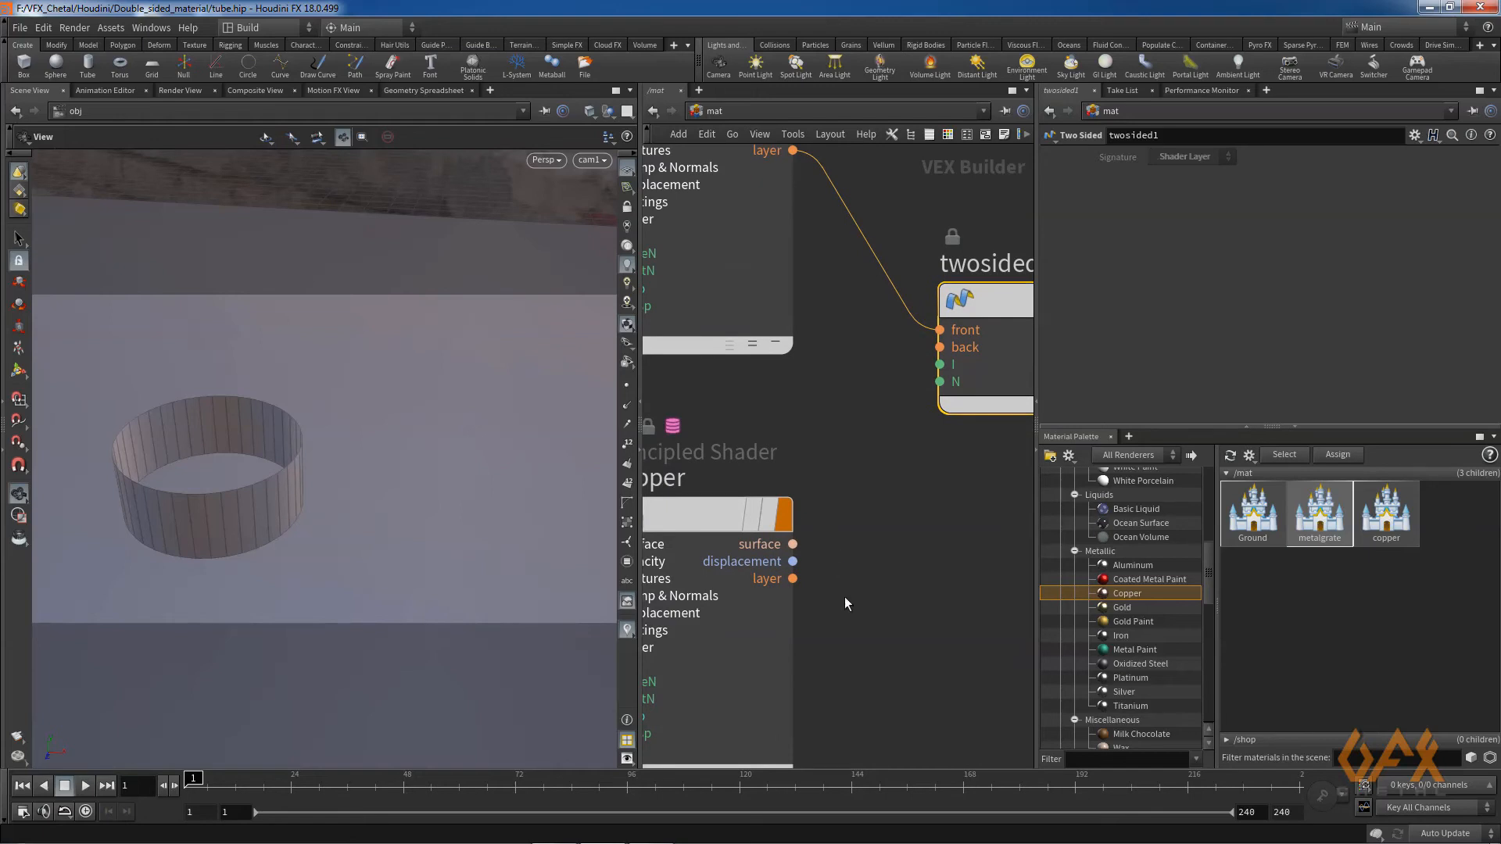
{"action": "scroll", "coordinate": [806, 579], "scroll_direction": "down", "scroll_amount": 2}
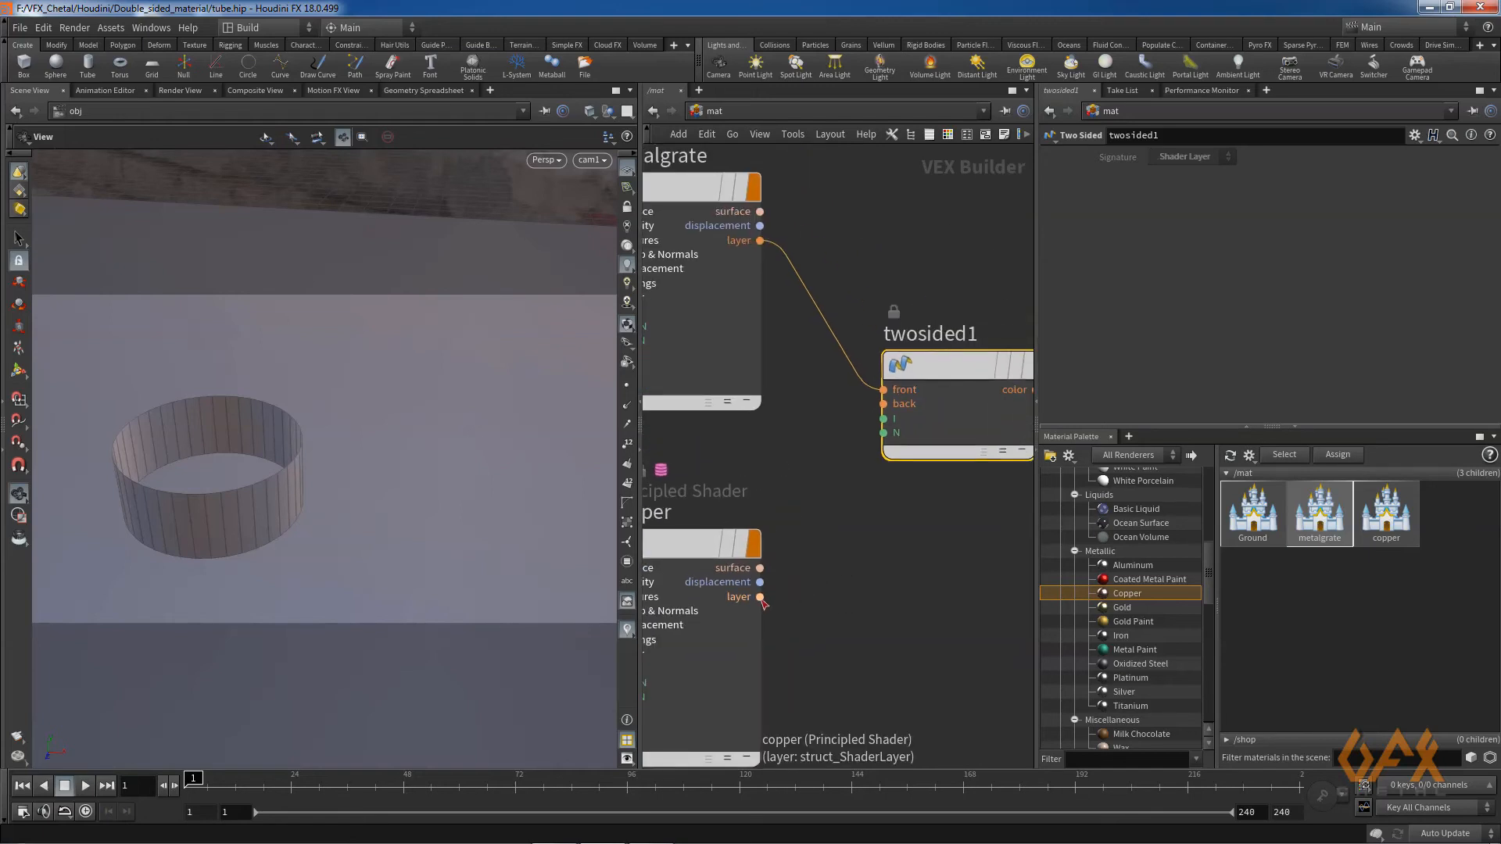
{"action": "left_click", "coordinate": [760, 598]}
{"action": "left_click", "coordinate": [884, 405]}
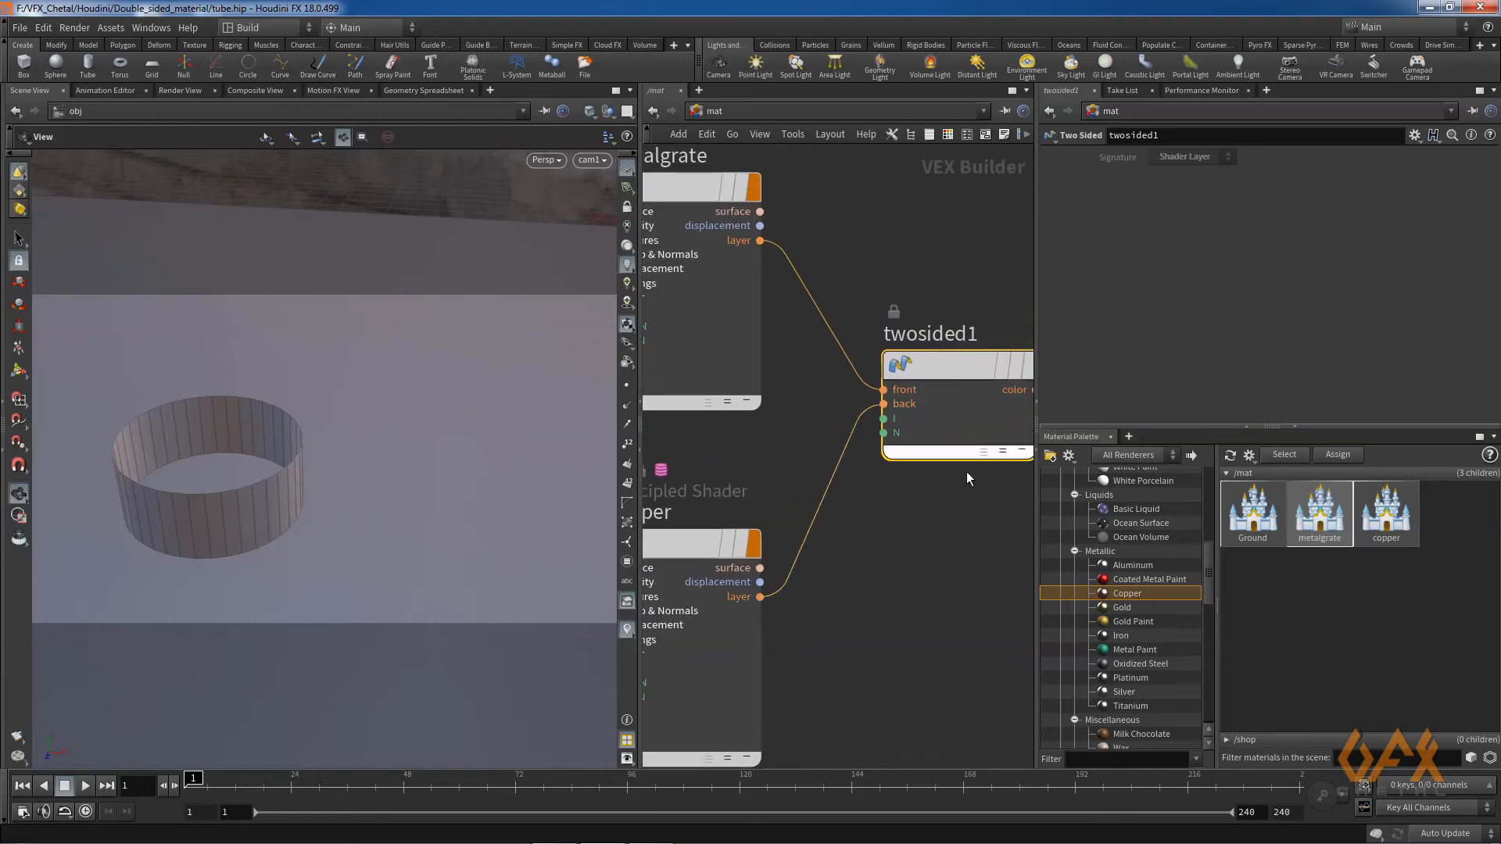
Assign the twosided1 material to the tube object in the scene.
{"action": "middle_click_drag", "start_coordinate": [926, 519], "coordinate": [783, 520]}
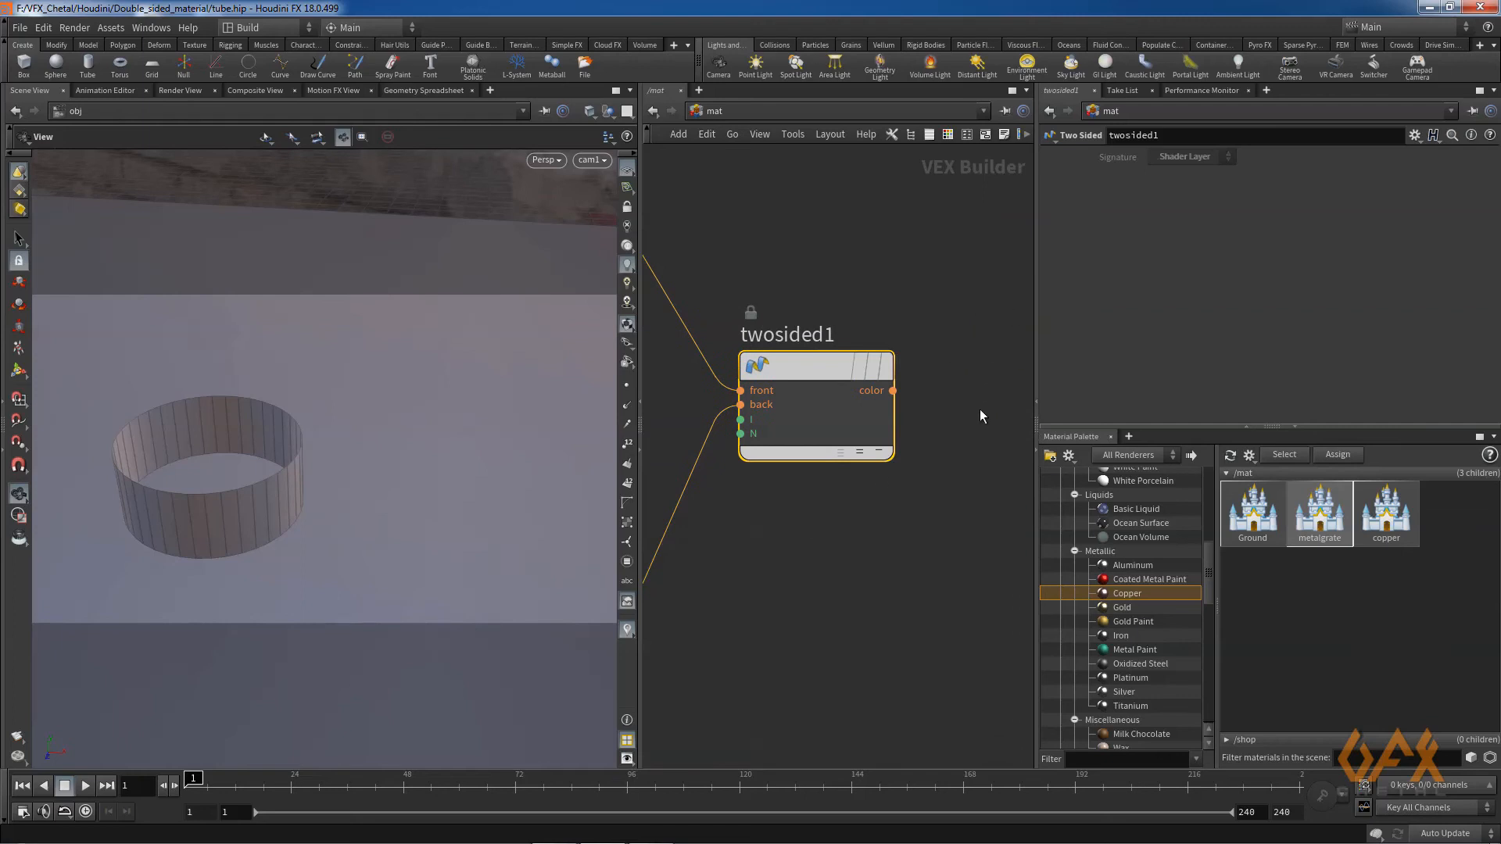
{"action": "mouse_move", "coordinate": [802, 361]}
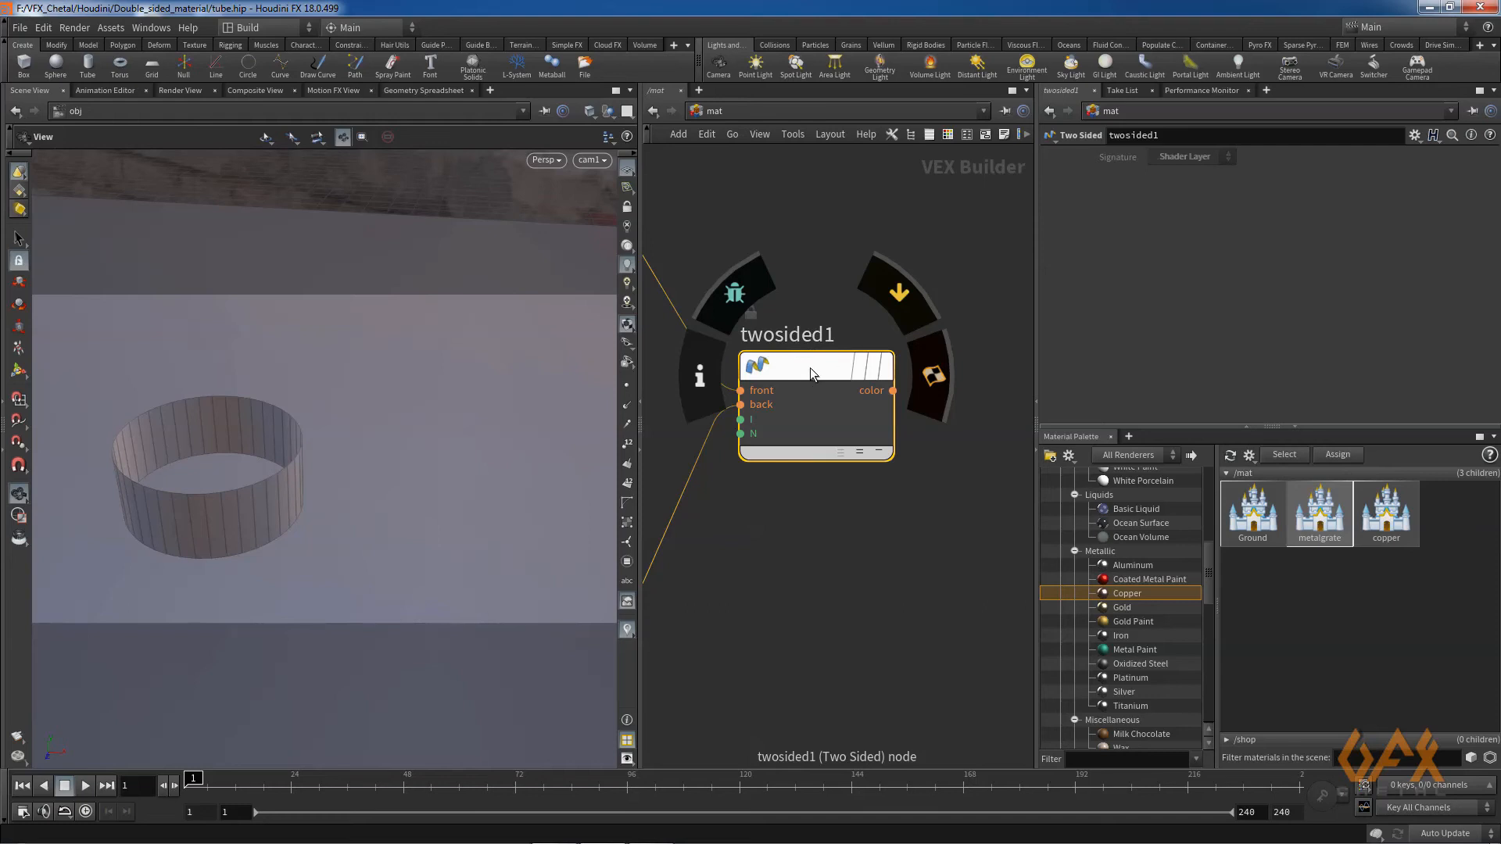
{"action": "left_click_drag", "start_coordinate": [810, 374], "coordinate": [249, 499]}
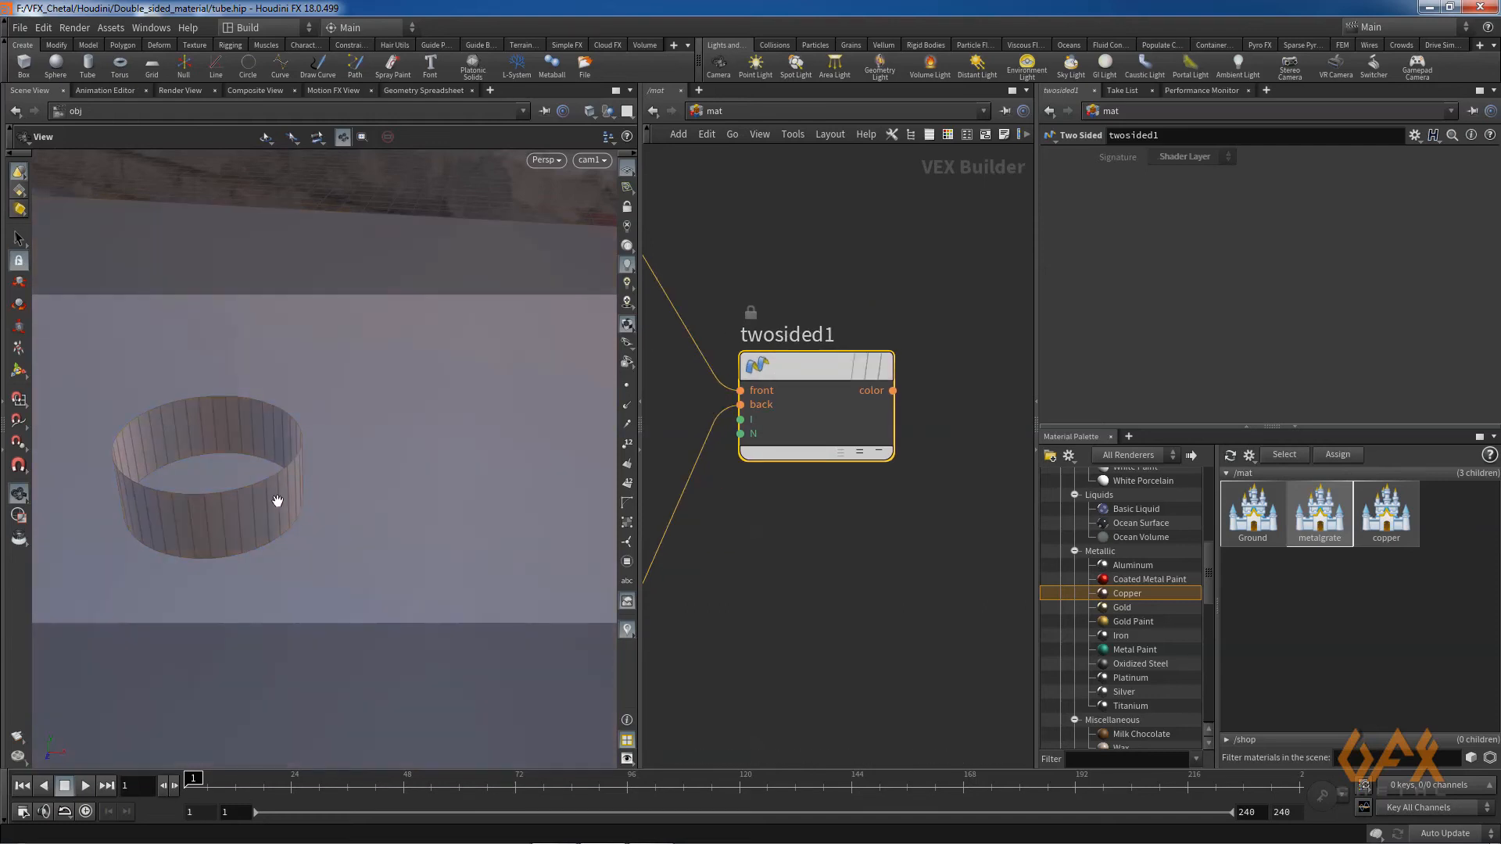
Render the tube scene and examine the materials on the tube's outer and inner sides.
{"action": "left_click", "coordinate": [180, 90]}
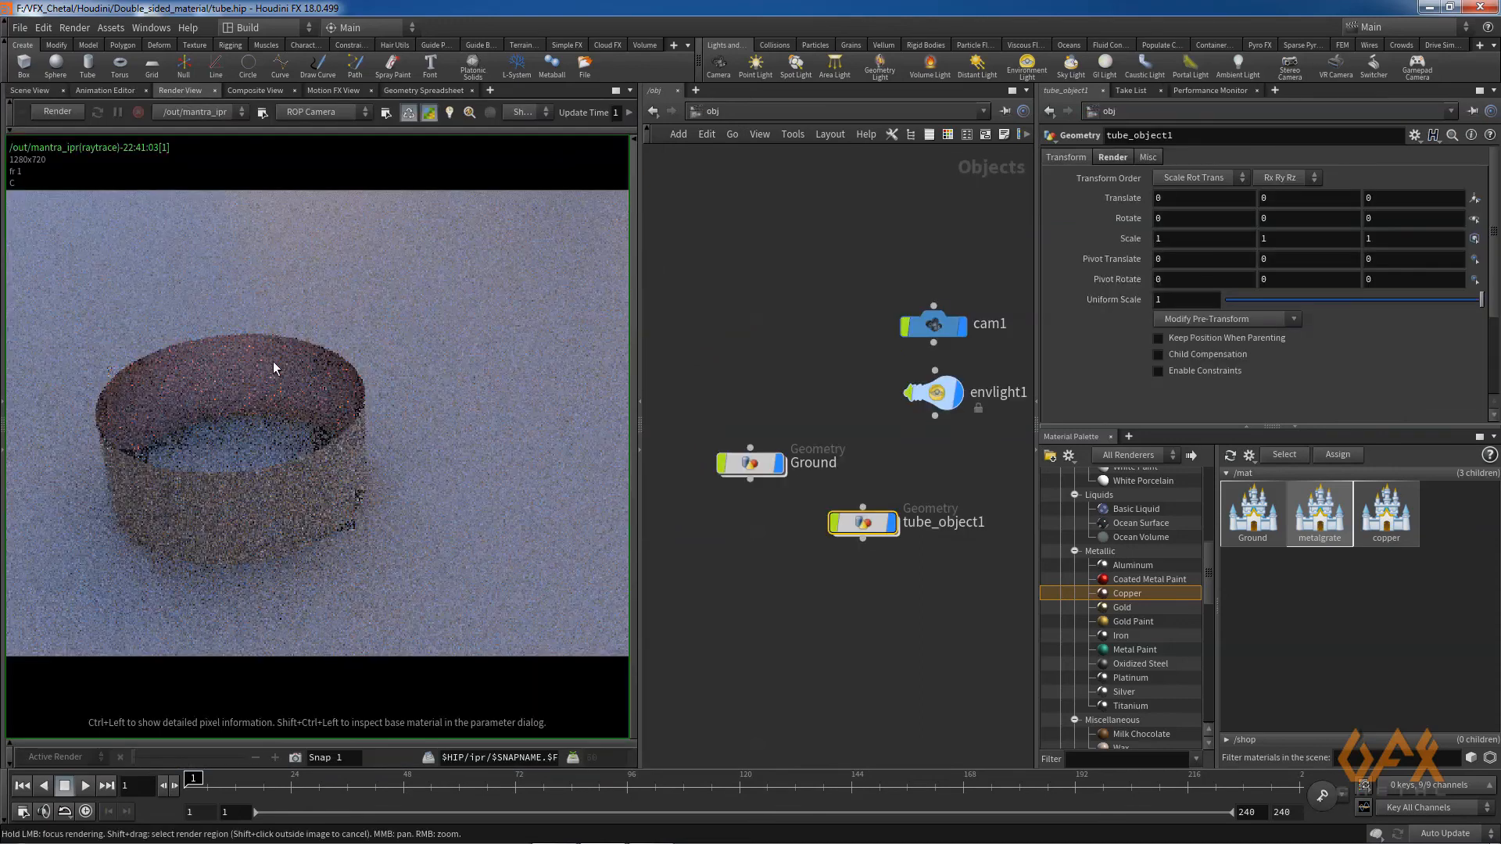
{"action": "left_click", "coordinate": [63, 112]}
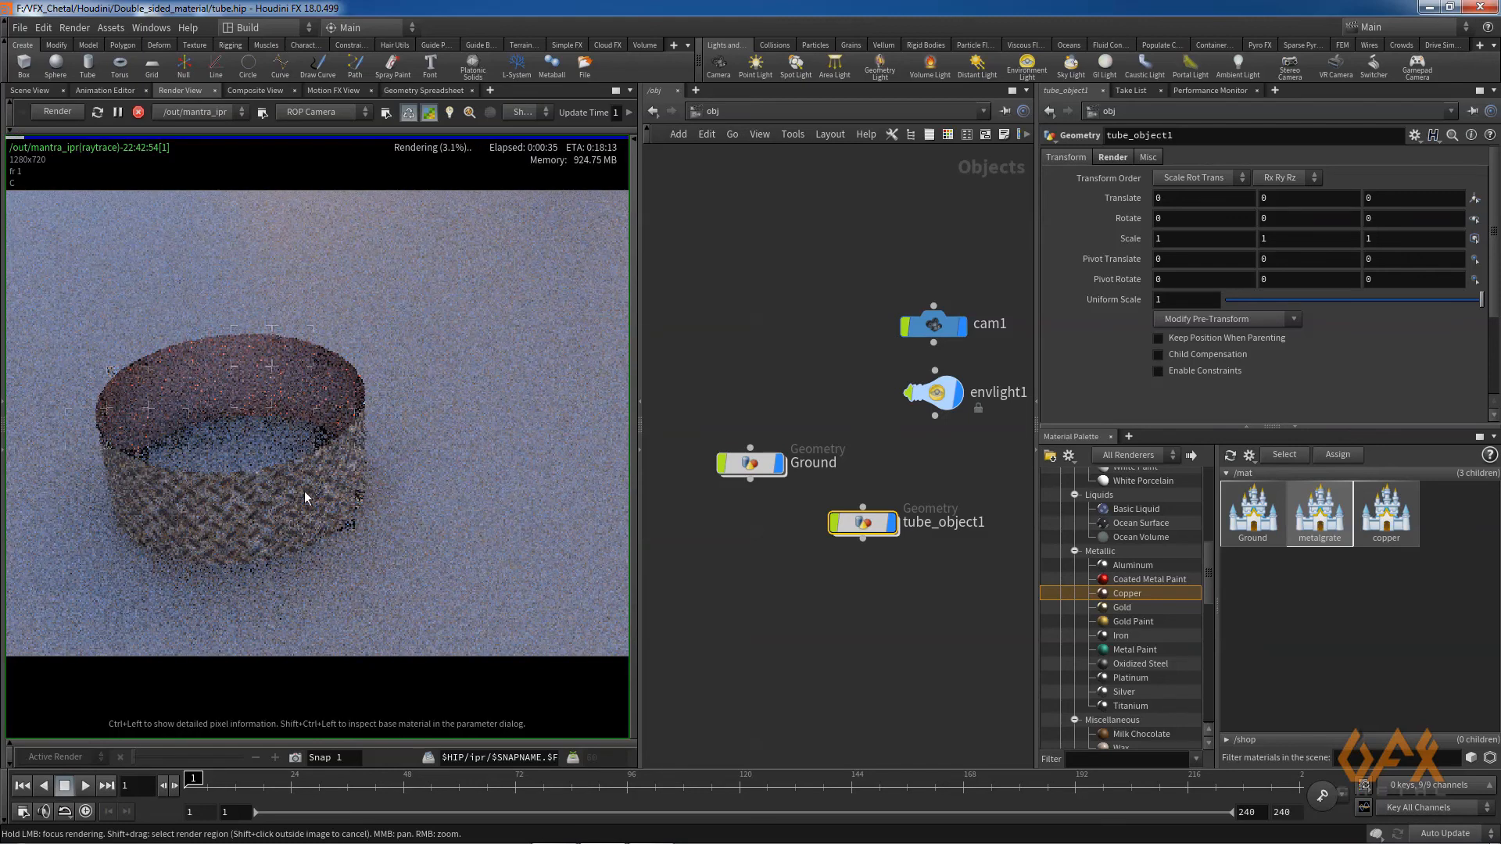
{"action": "scroll", "coordinate": [224, 534], "scroll_direction": "up", "scroll_amount": 2}
{"action": "scroll", "coordinate": [224, 534], "scroll_direction": "up", "scroll_amount": 2}
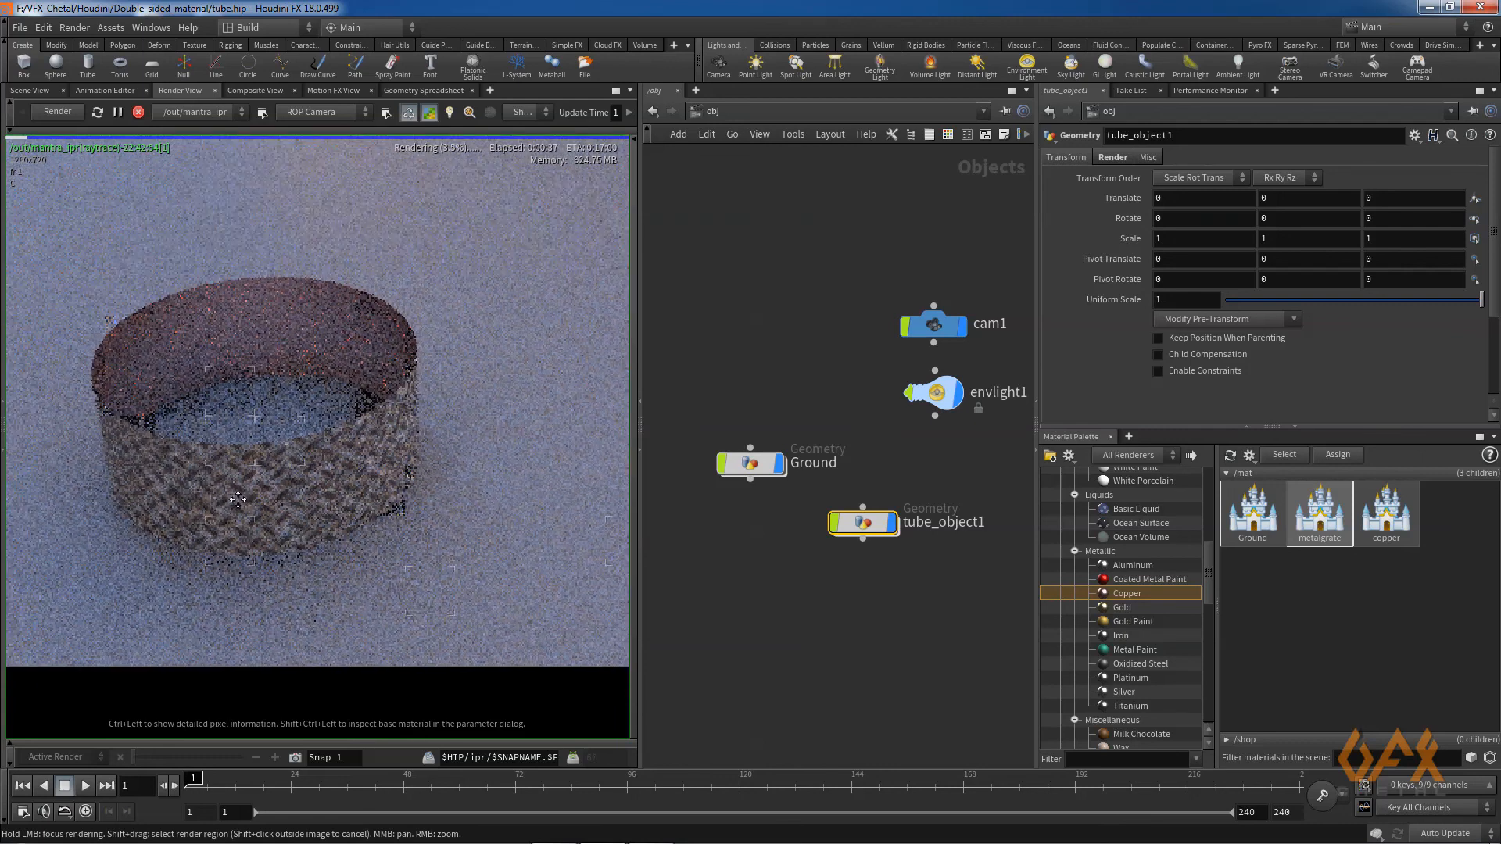